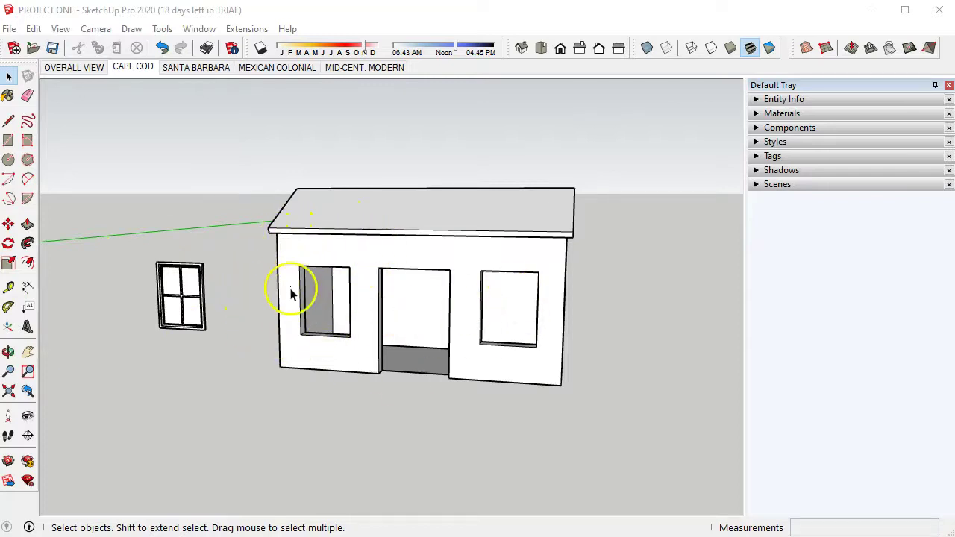
Step: Edit the Cape Cod house component, then the front wall component nested inside it
scroll(291, 294, "up", 3)
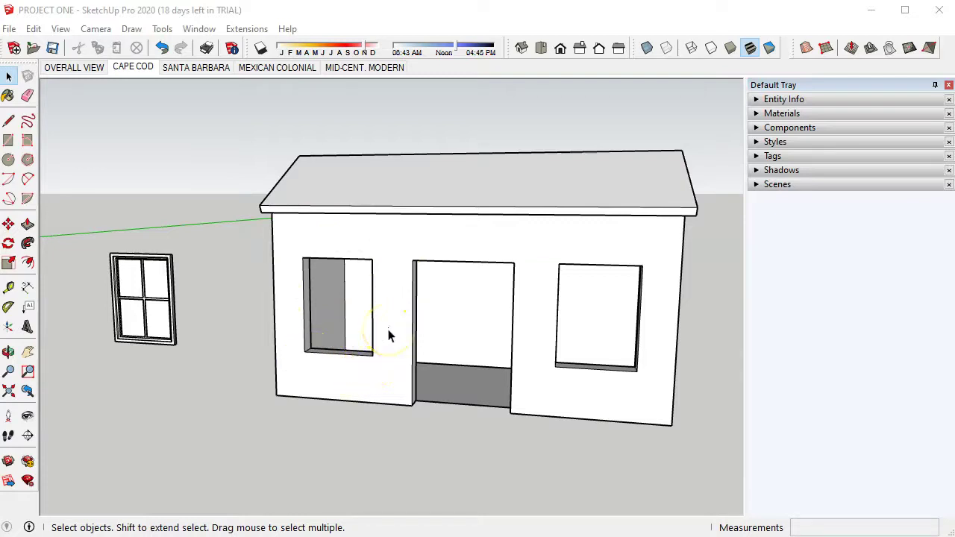
scroll(304, 240, "up", 1)
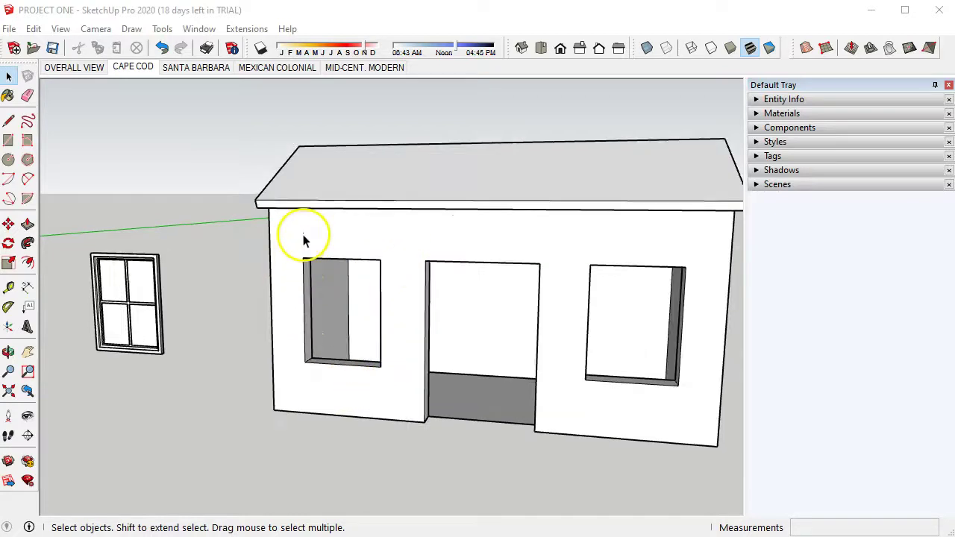
left_click(300, 237)
right_click(297, 233)
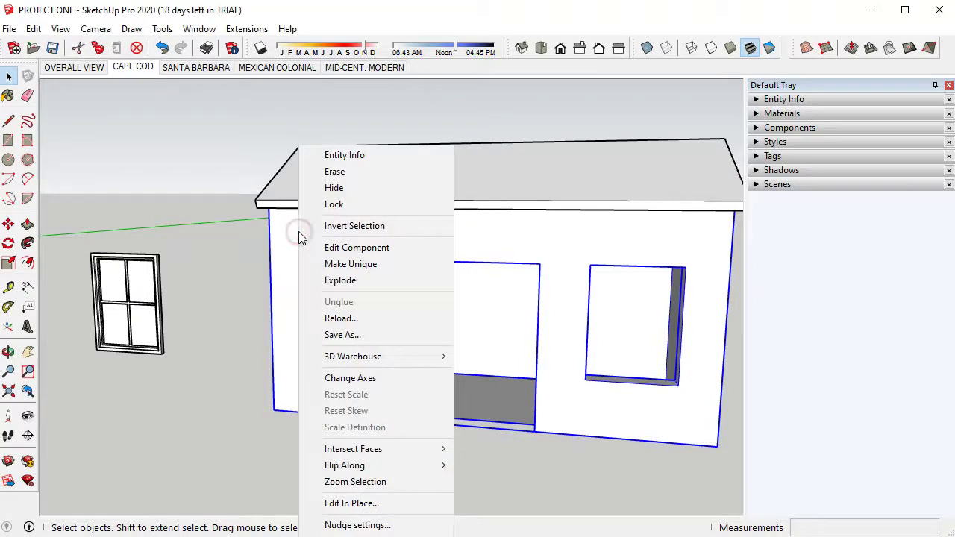
left_click(365, 250)
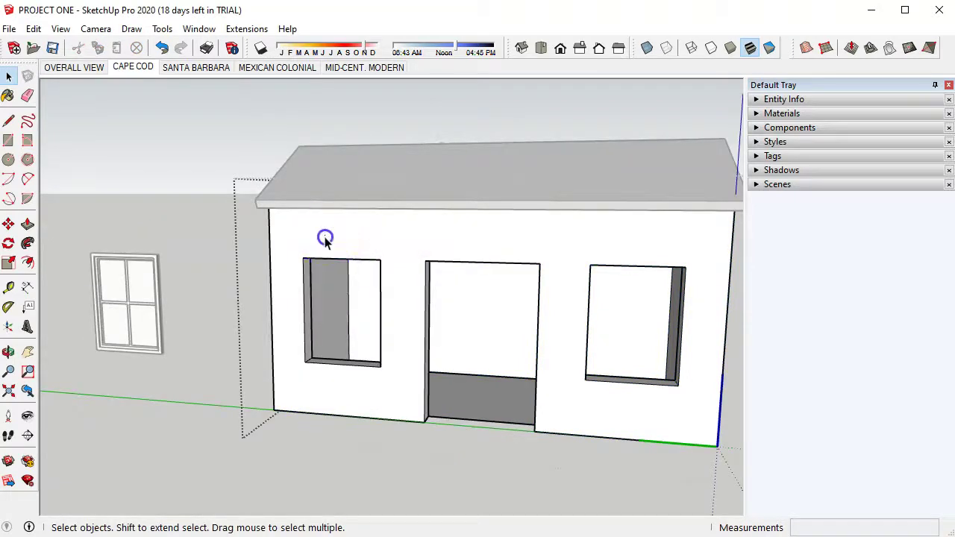
left_click(324, 239)
right_click(324, 239)
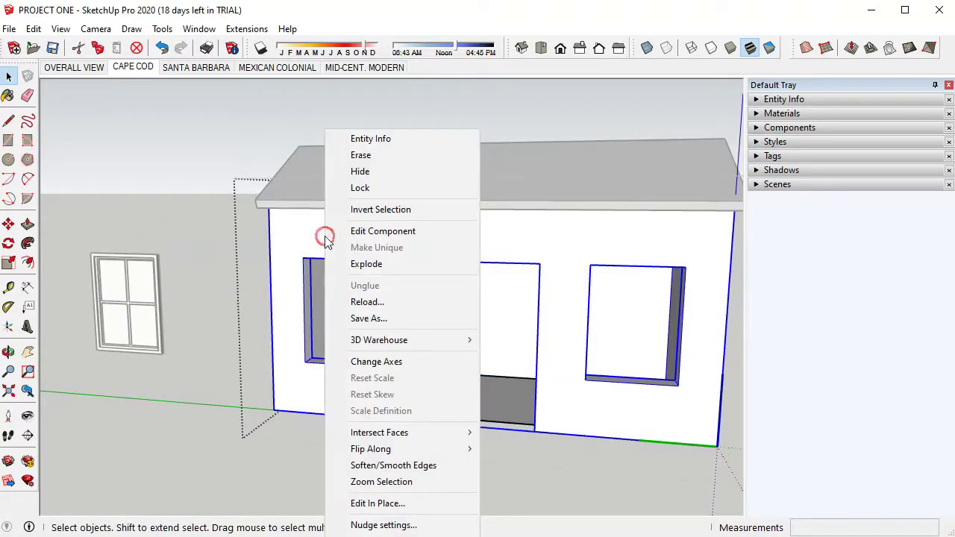
left_click(366, 236)
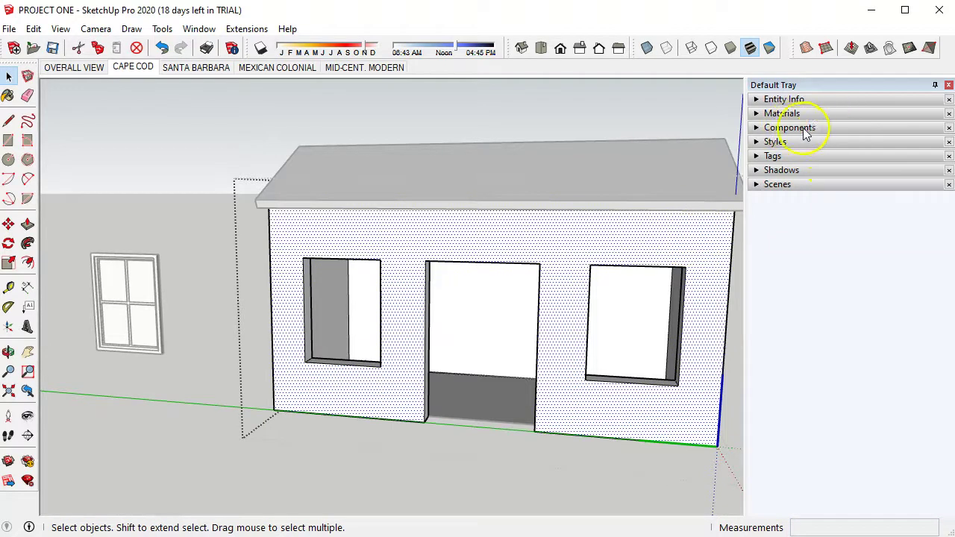
Step: Take WINDOW from the In Model components and place a copy on the ground by the left opening
left_click(825, 128)
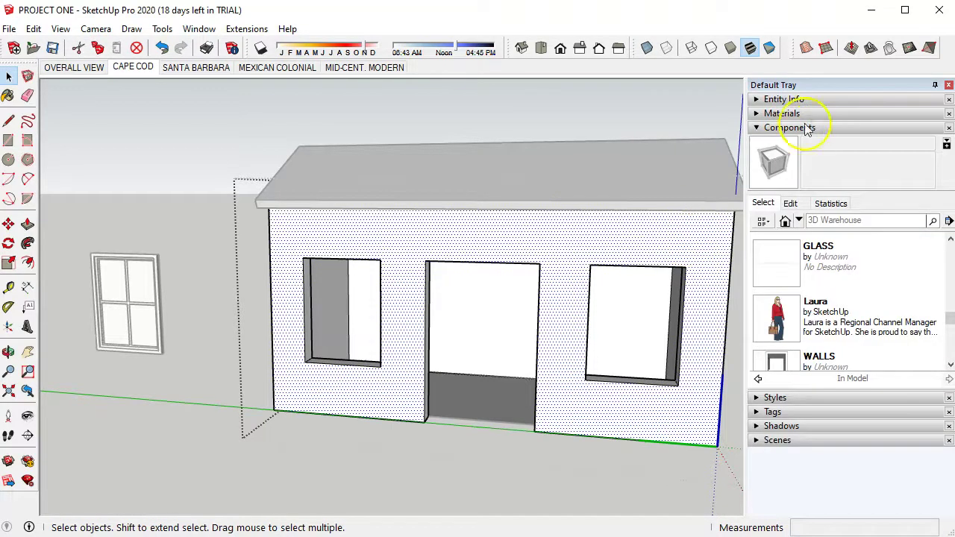
scroll(800, 293, "down", 3)
left_click(811, 282)
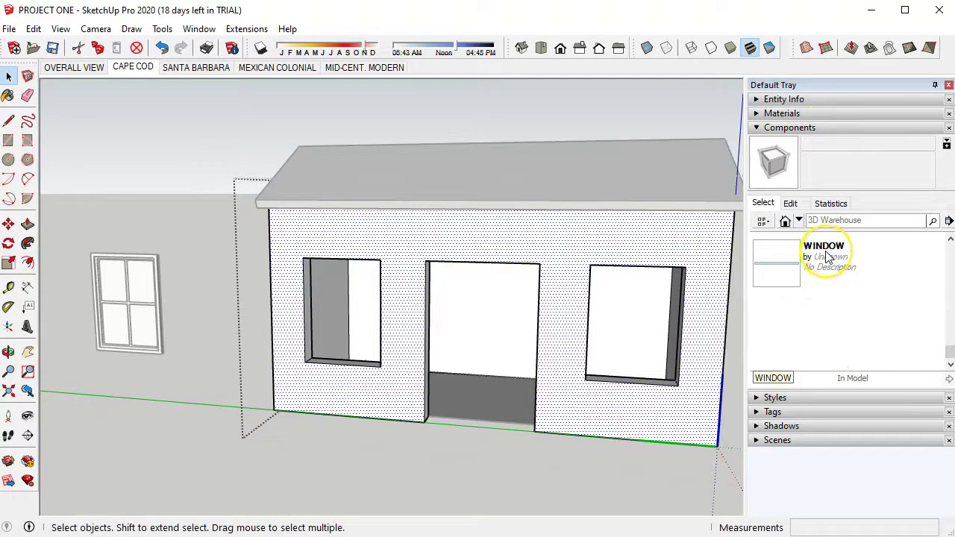
left_click(773, 296)
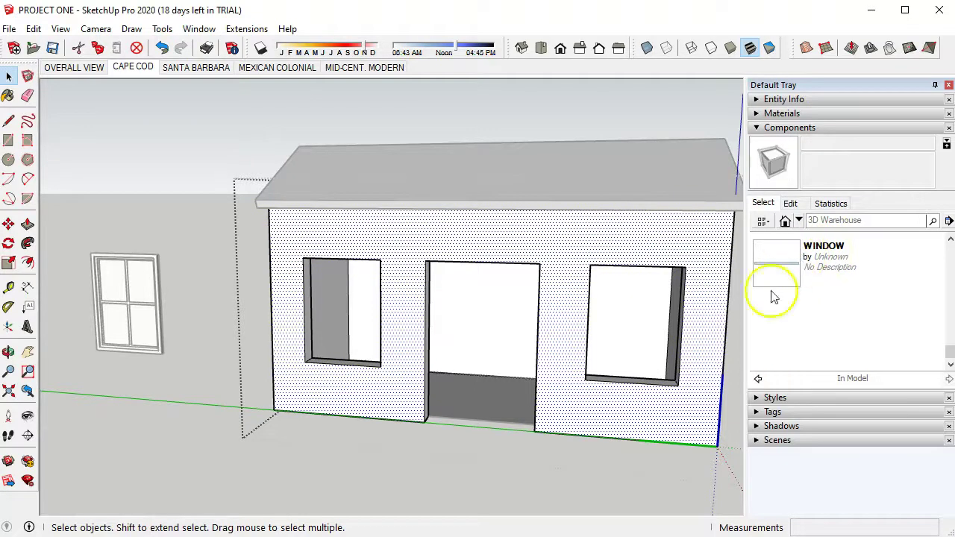
left_click(785, 266)
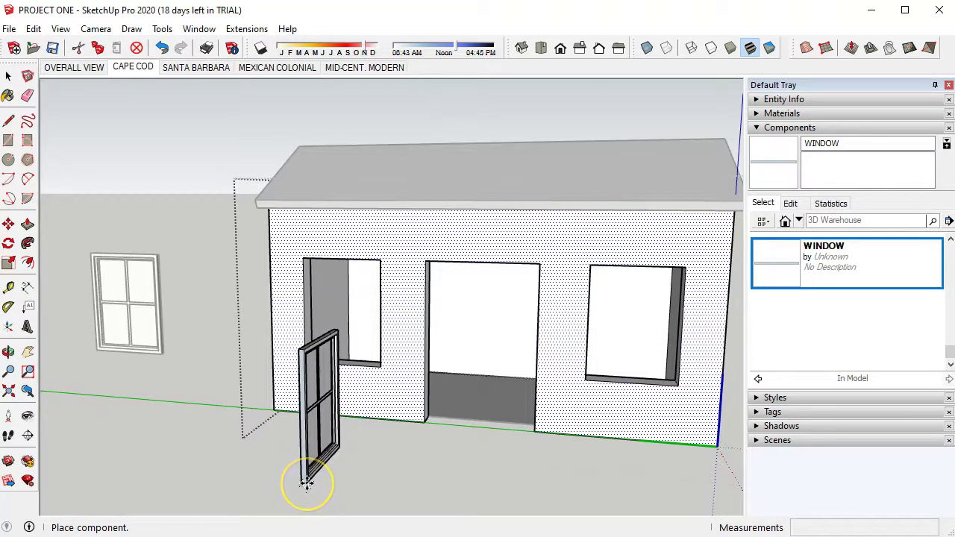
left_click(306, 483)
Step: Start rotating the placed window with the protractor set on the window
scroll(375, 456, "down", 1)
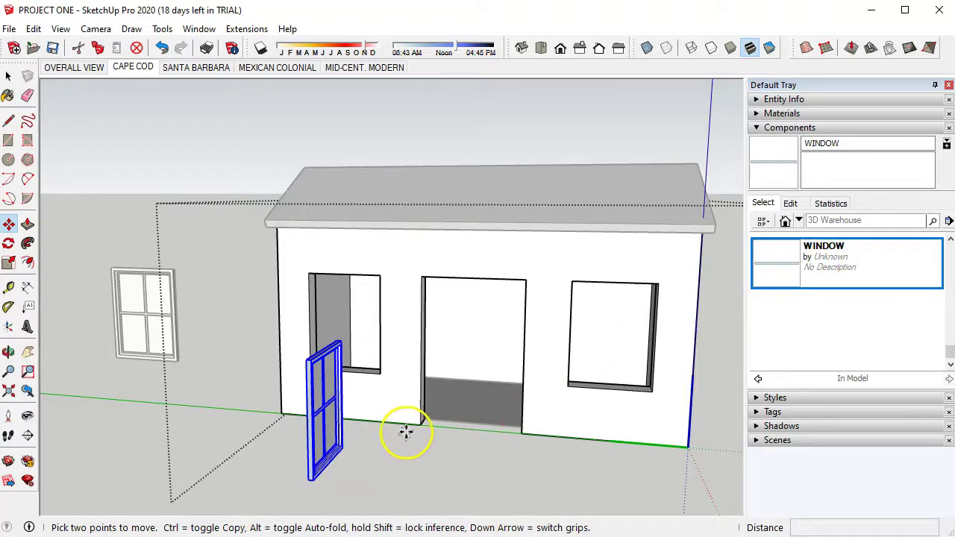
scroll(396, 440, "down", 1)
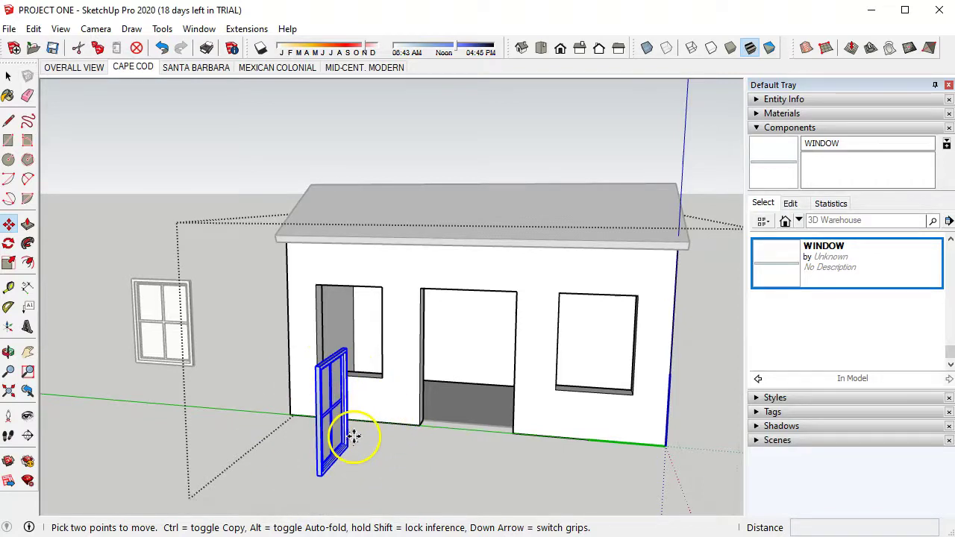
left_click(9, 245)
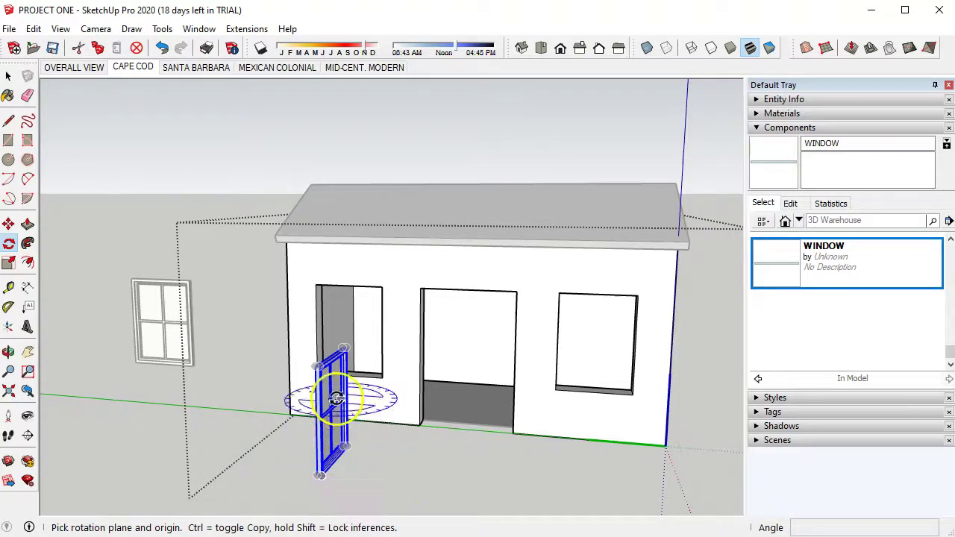
left_click(337, 362)
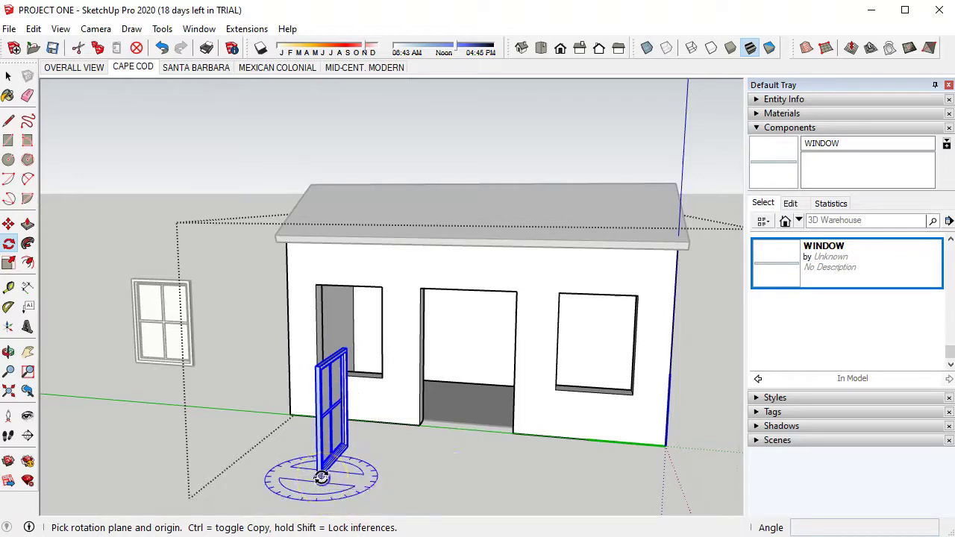
Step: Rotate the window 90° about its base, using the red axis as baseline, so it faces forward
left_click_drag(320, 475, 386, 485)
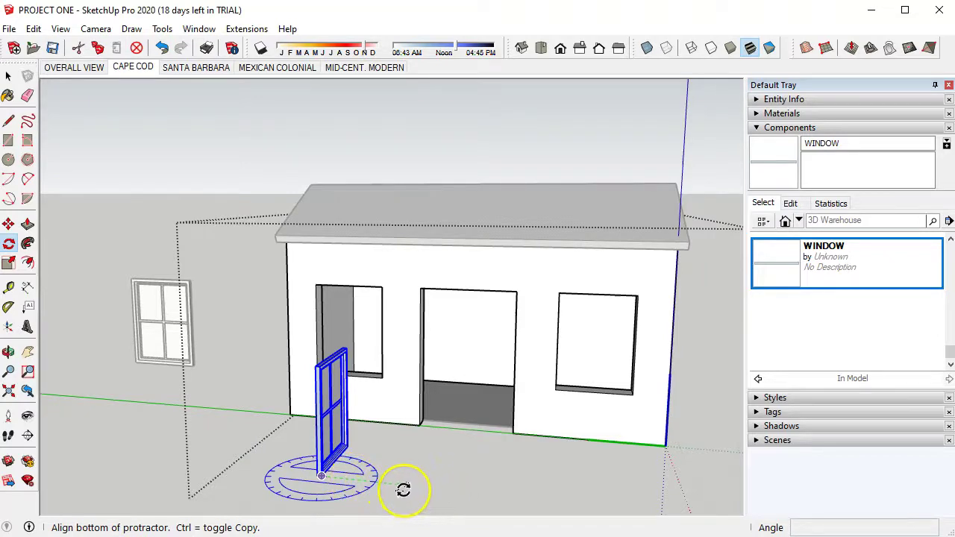
left_click_drag(408, 488, 361, 431)
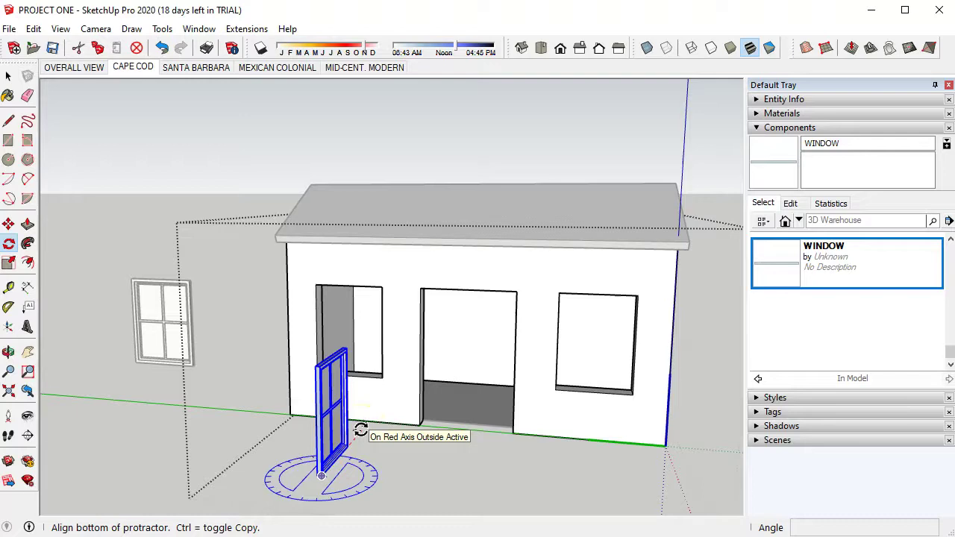
left_click(359, 428)
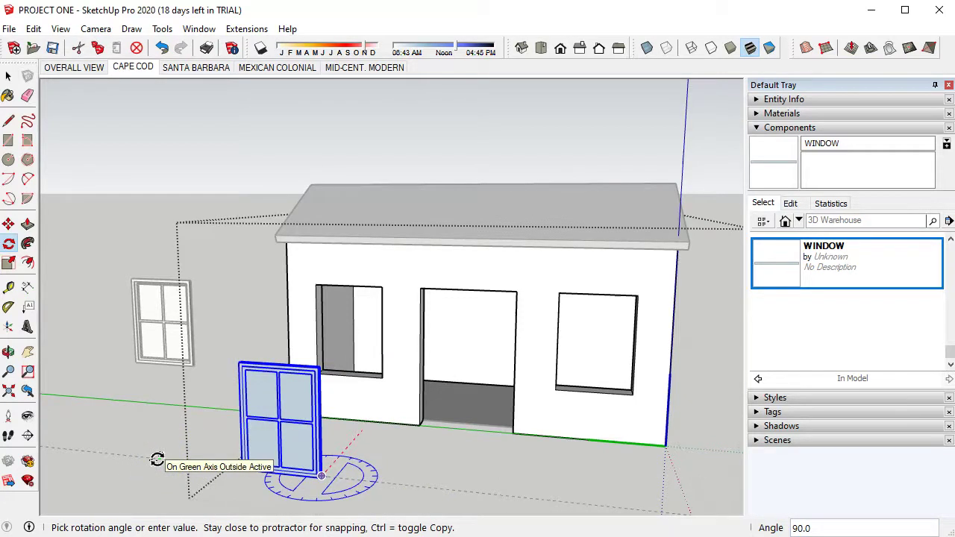
left_click(157, 460)
mouse_move(438, 458)
middle_mouse_down()
mouse_move(316, 464)
mouse_move(473, 467)
mouse_move(374, 472)
mouse_move(430, 450)
mouse_move(432, 463)
middle_mouse_up()
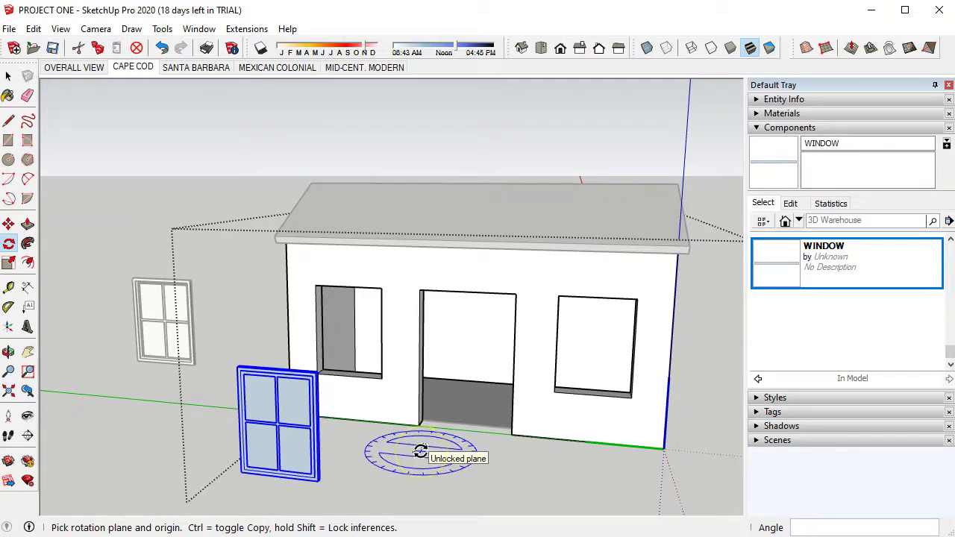
left_click(418, 438)
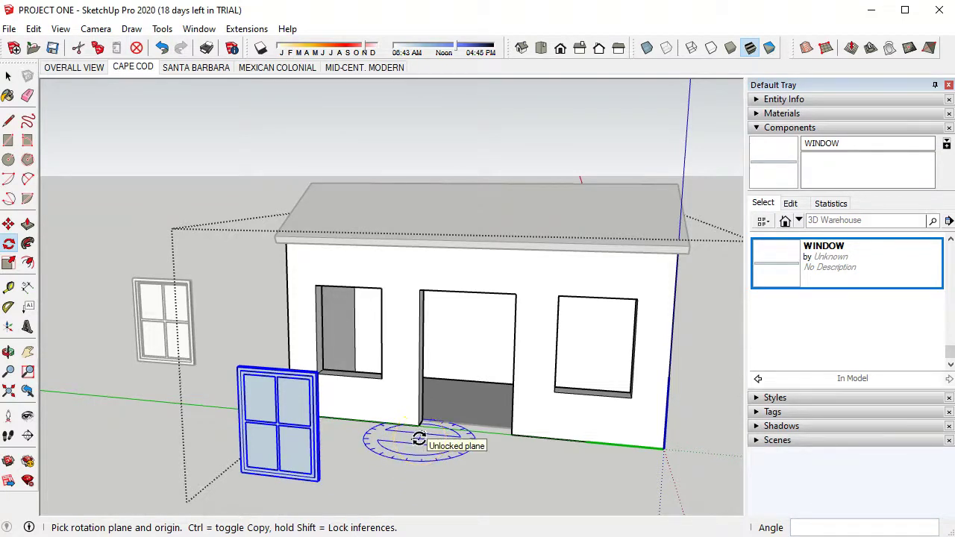
Step: Move the window by its lower-left corner from the ground toward the left wall opening, about 6' 11"
key("m")
left_click(402, 445)
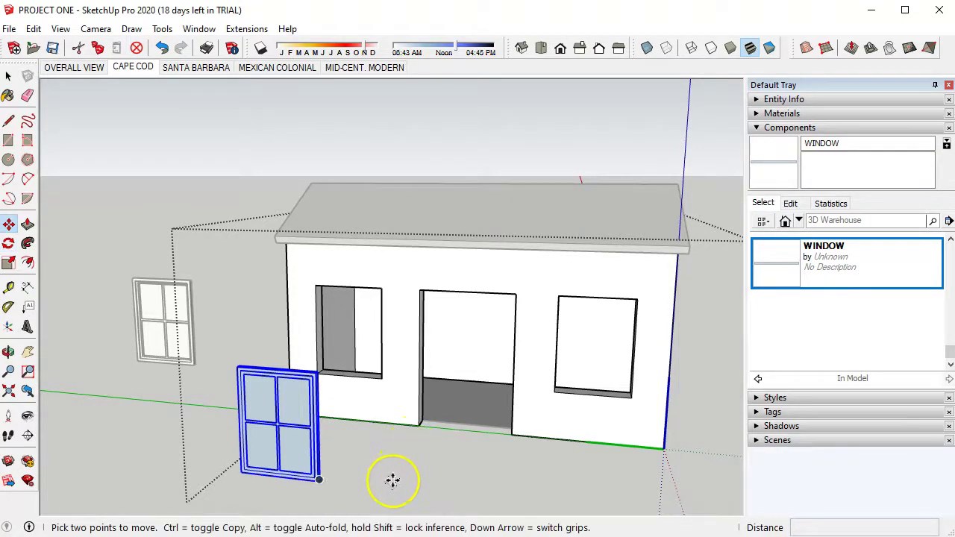
scroll(250, 490, "up", 8)
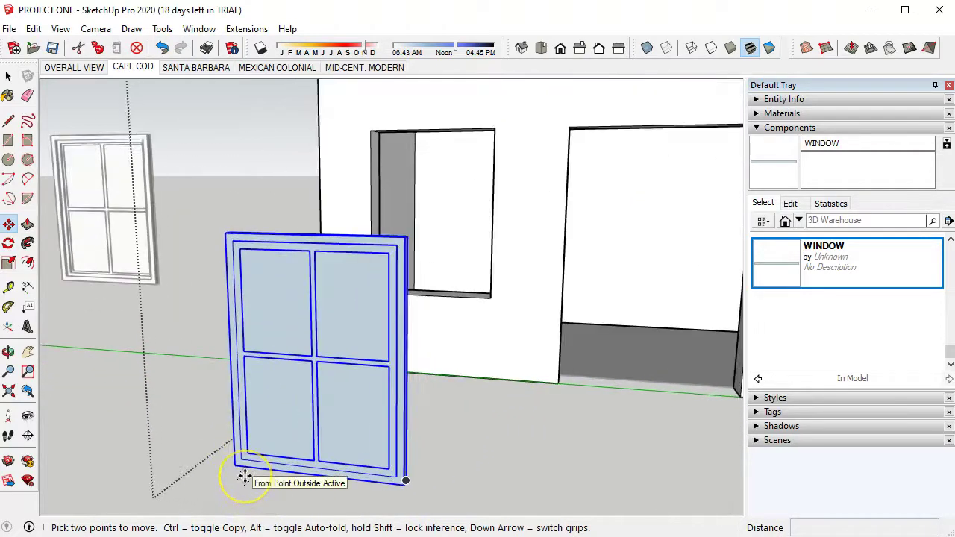
left_click(231, 463)
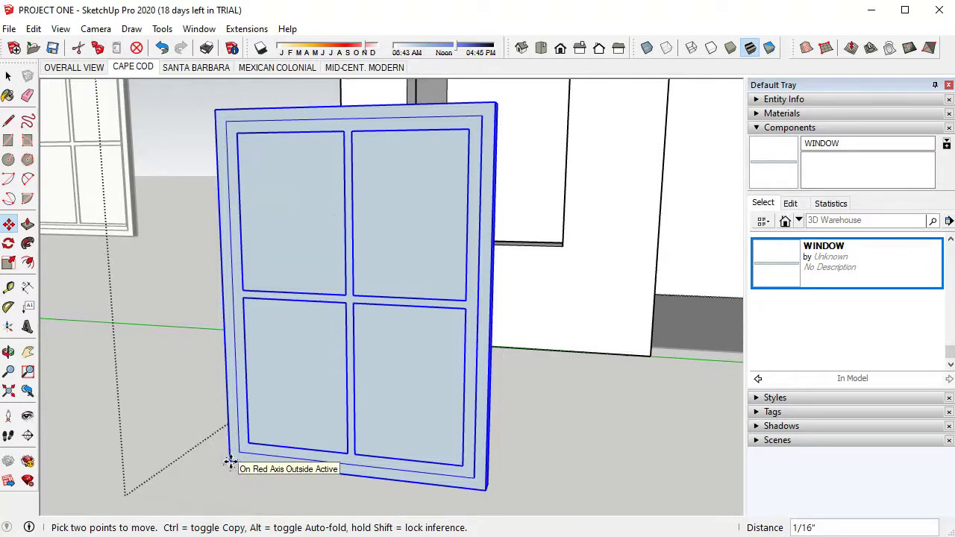
left_click_drag(420, 386, 455, 264)
middle_click_drag(455, 265, 507, 321)
left_click_drag(508, 320, 414, 274)
scroll(415, 274, "up", 5)
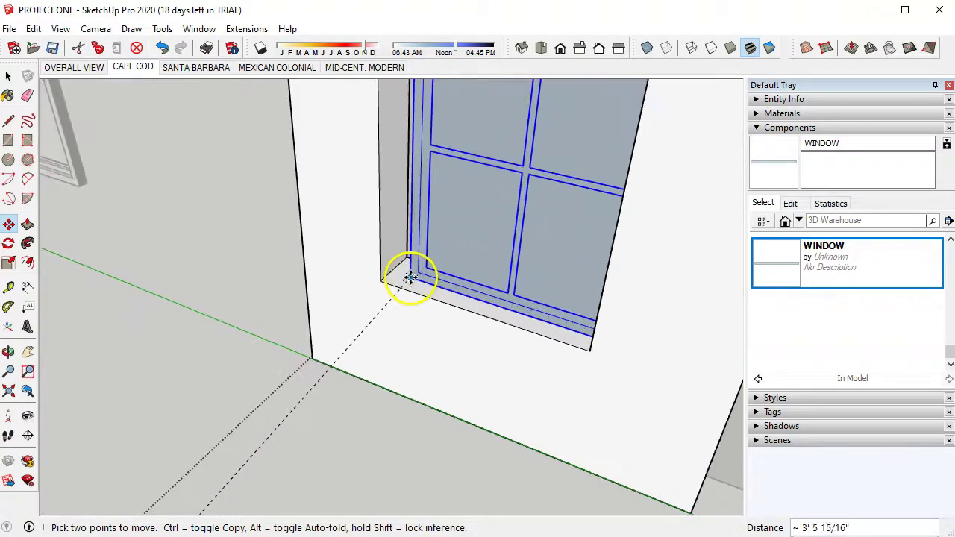
mouse_move(431, 277)
middle_mouse_down()
mouse_move(448, 249)
mouse_move(460, 250)
mouse_move(428, 285)
middle_mouse_up()
left_click_drag(427, 284, 388, 267)
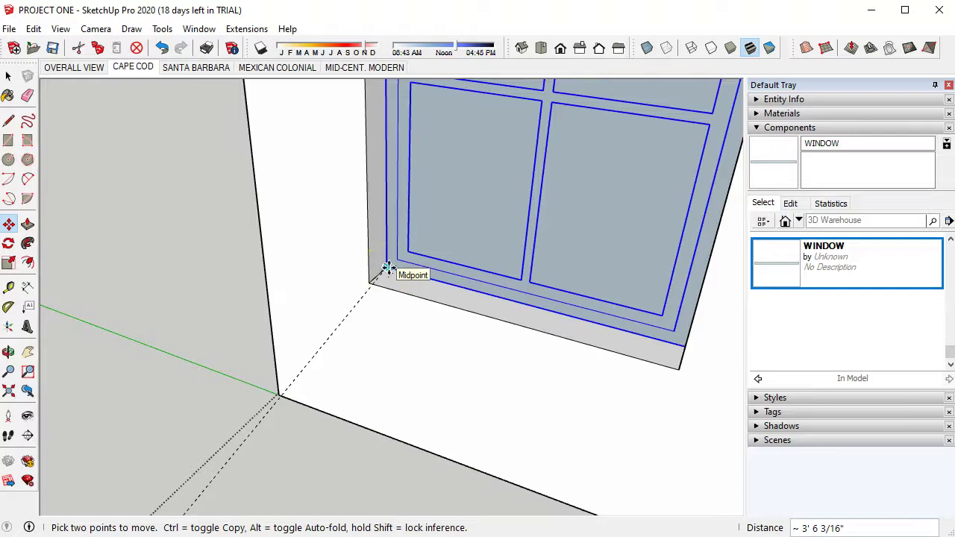
left_click_drag(388, 269, 661, 43)
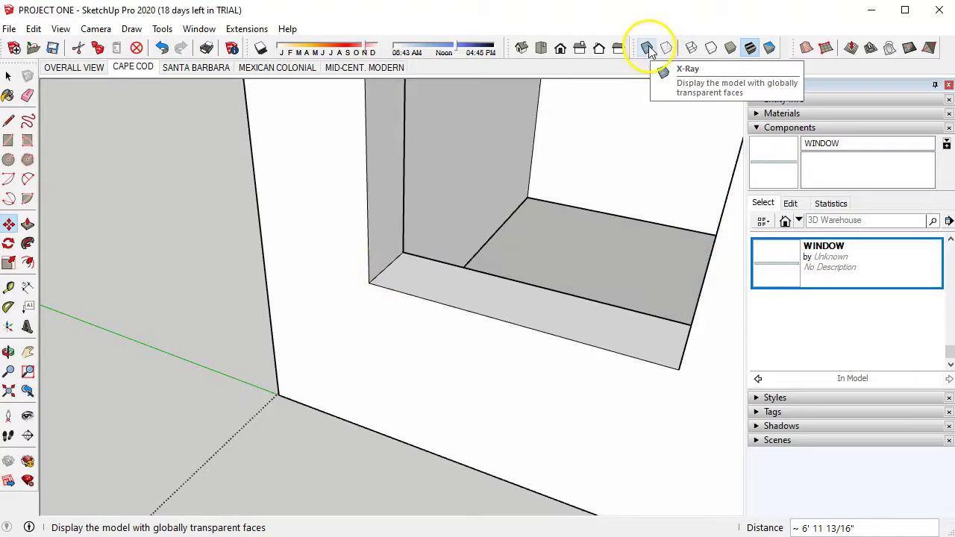
Step: With X-Ray on, drop the window into the left opening's lower-left sill corner
left_click(647, 50)
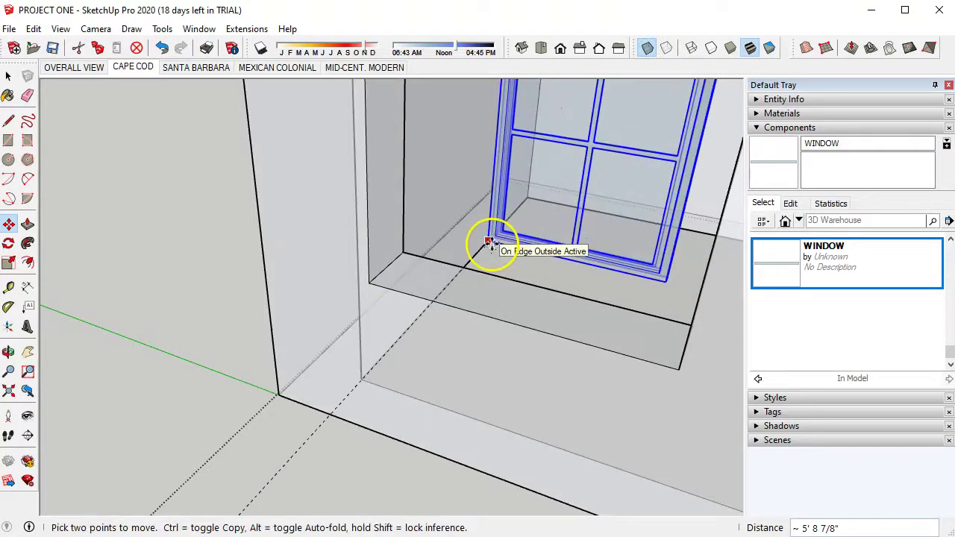
left_click_drag(490, 243, 633, 66)
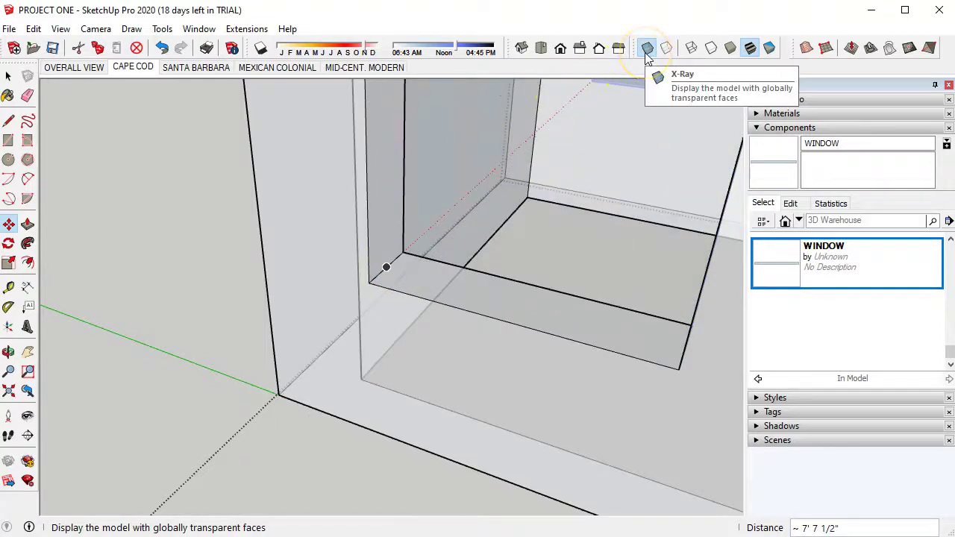
left_click(648, 49)
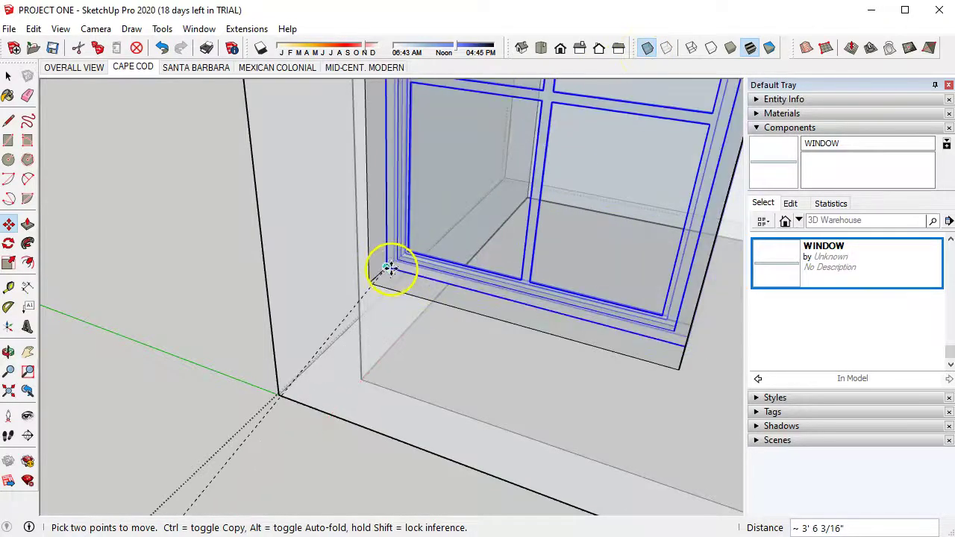
left_click(387, 268)
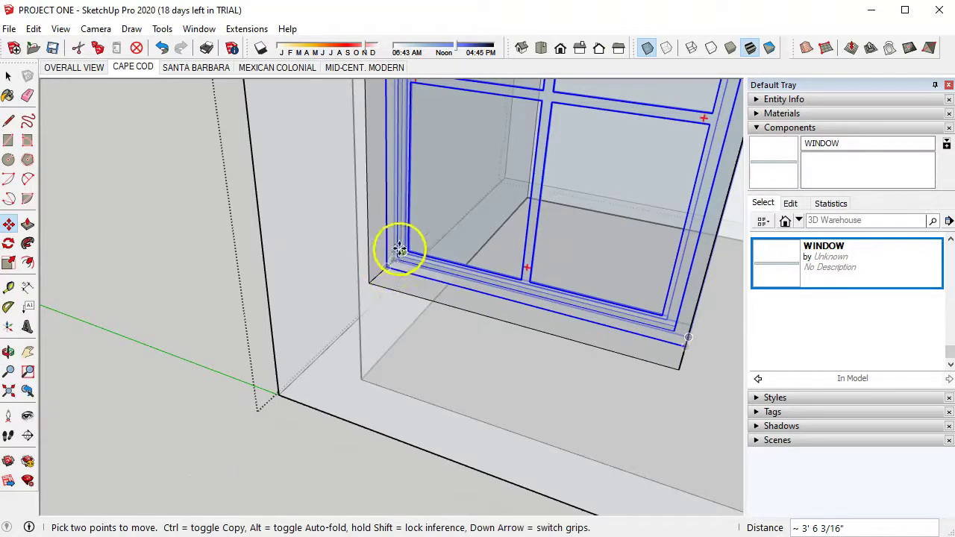
Step: Turn X-Ray off and return to the Select tool
scroll(341, 330, "down", 5)
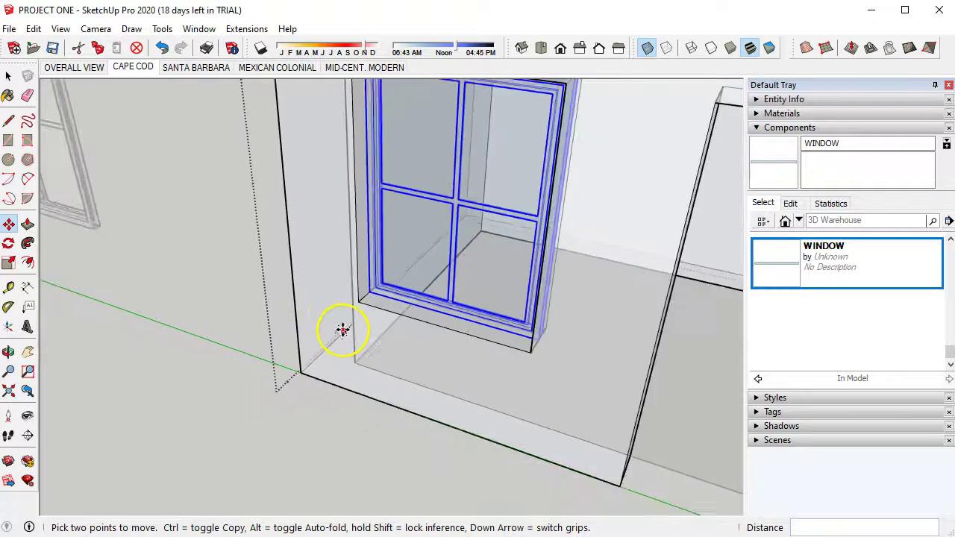
left_click(647, 49)
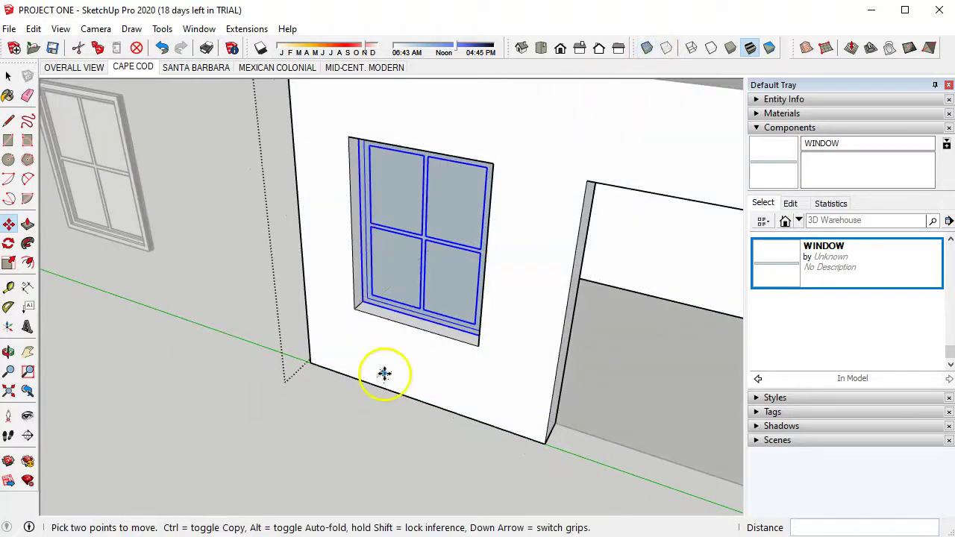
middle_click_drag(383, 373, 410, 343)
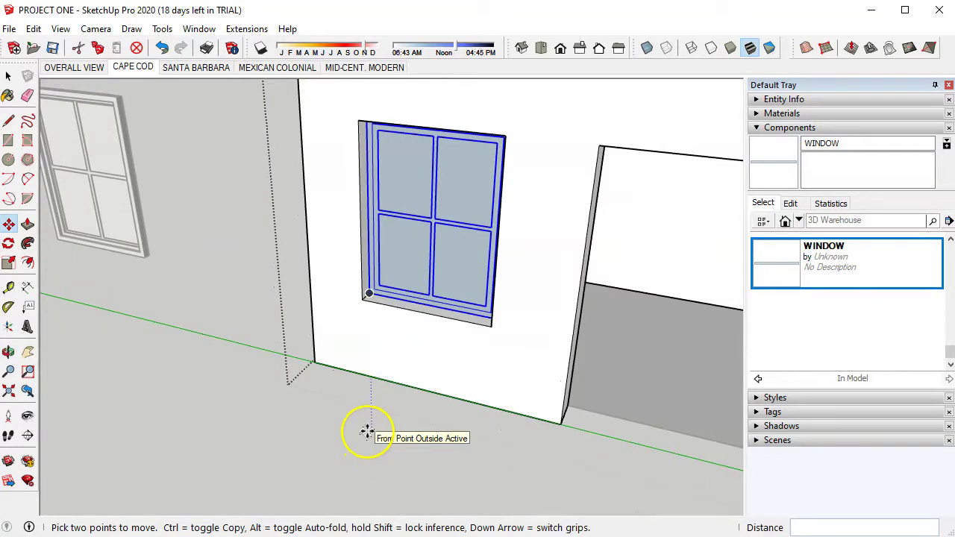
key("space")
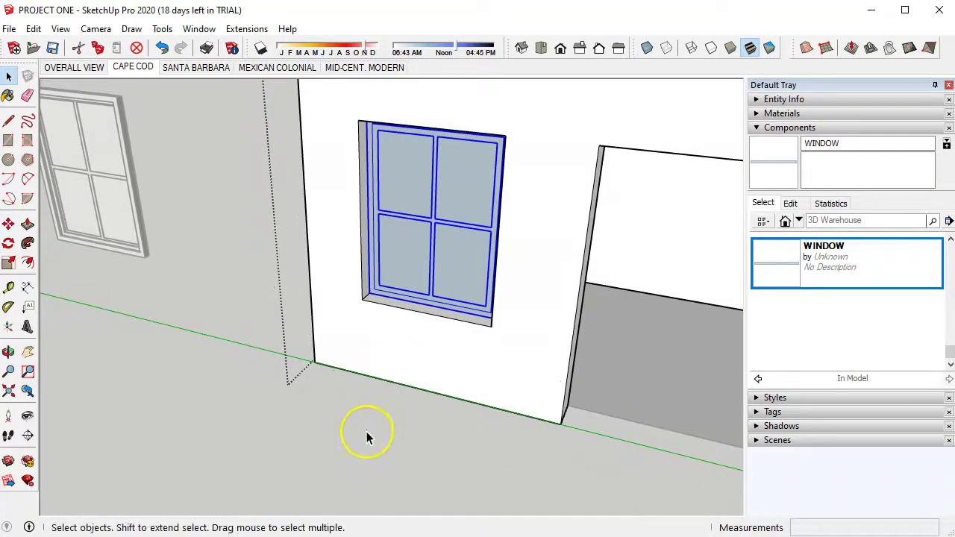
Step: Orbit and zoom around the wall to inspect the placed four-pane window from several angles
scroll(398, 197, "up", 2)
scroll(377, 394, "down", 2)
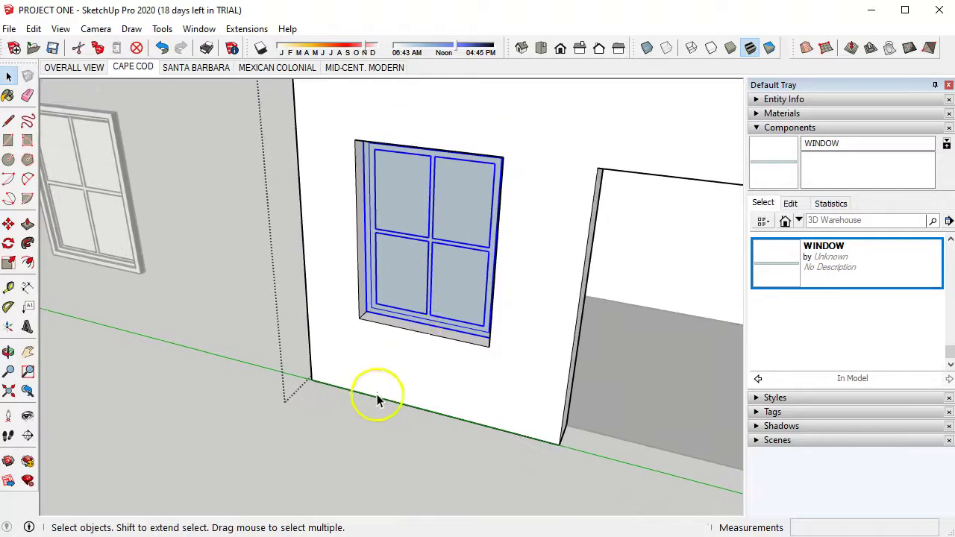
scroll(439, 332, "up", 2)
middle_click_drag(438, 332, 436, 310)
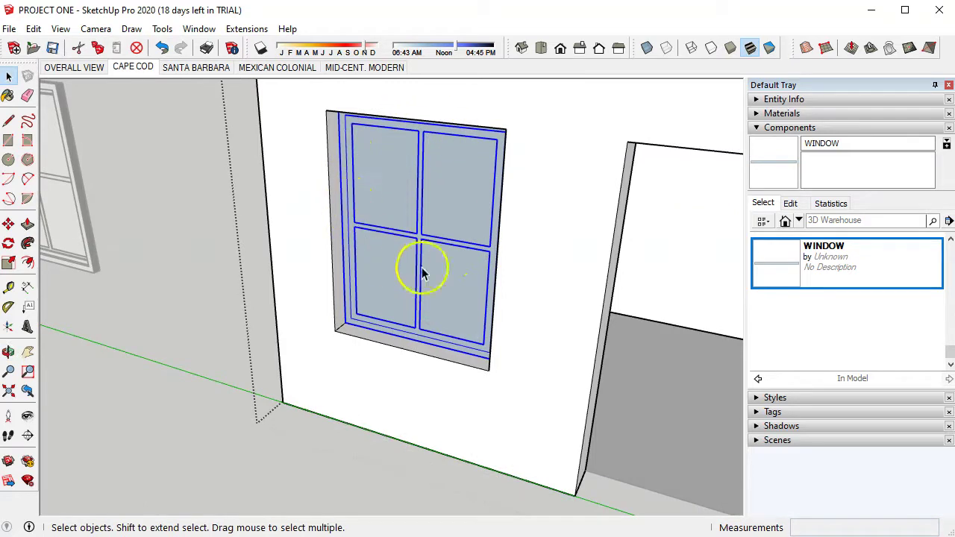
middle_click_drag(472, 271, 336, 258)
scroll(197, 252, "up", 3)
mouse_move(203, 255)
middle_mouse_down()
mouse_move(241, 253)
mouse_move(216, 261)
middle_mouse_up()
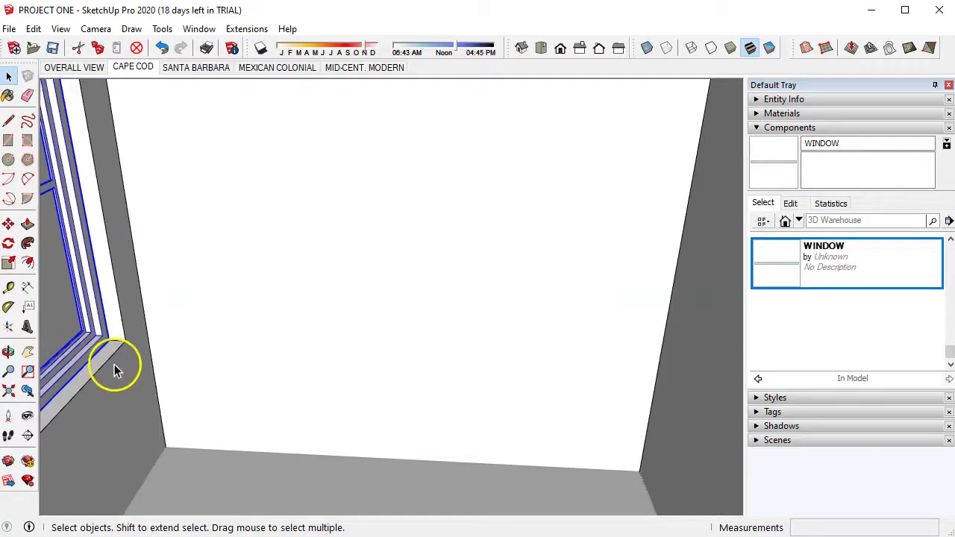
scroll(107, 370, "down", 1)
middle_click_drag(96, 372, 380, 337)
scroll(380, 336, "down", 2)
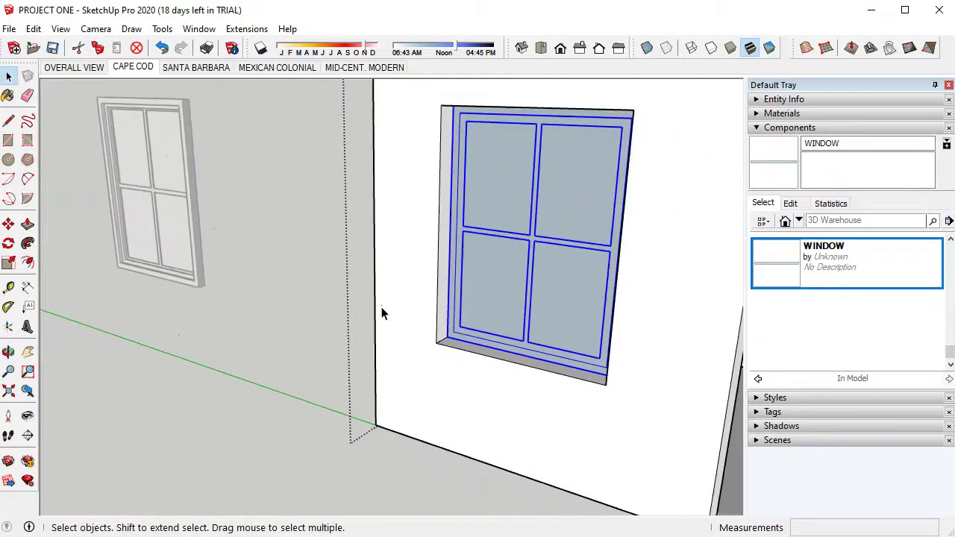
scroll(564, 231, "down", 1)
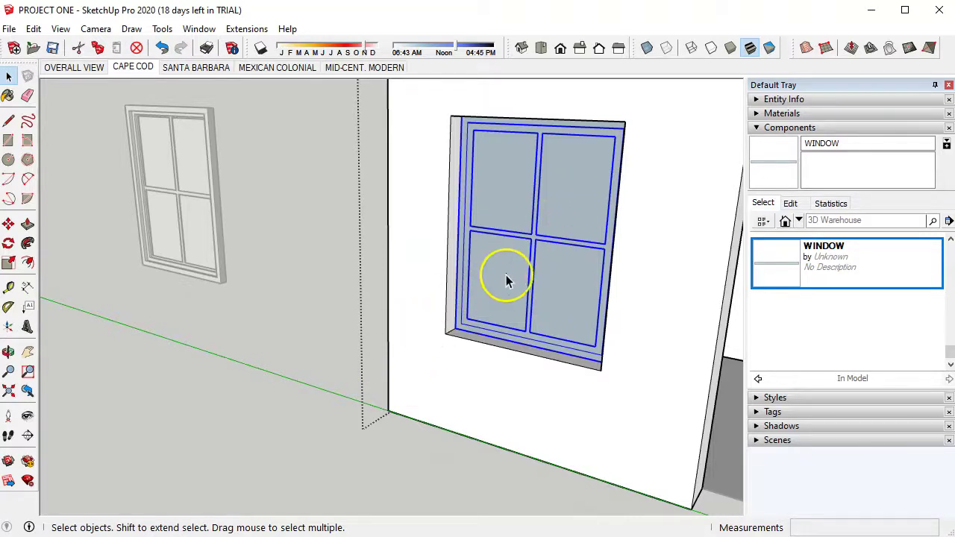
scroll(491, 265, "down", 5)
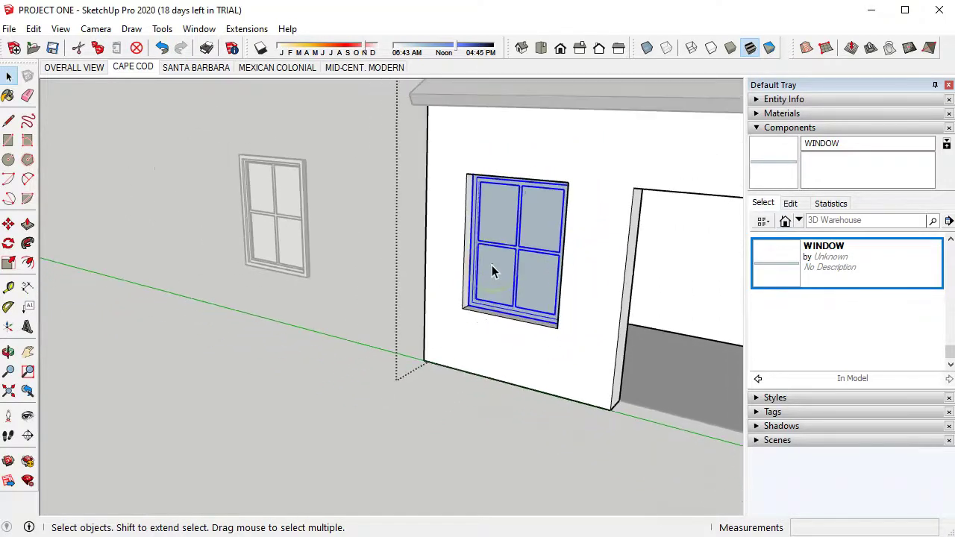
mouse_move(500, 249)
middle_mouse_down()
mouse_move(511, 242)
mouse_move(509, 256)
middle_mouse_up()
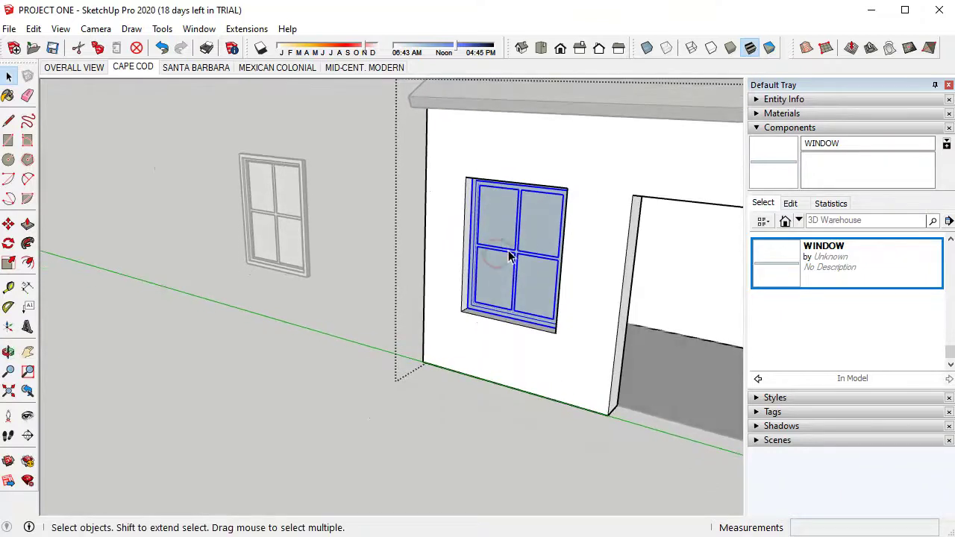
Step: Flip the window along its Component's Red axis
right_click(508, 256)
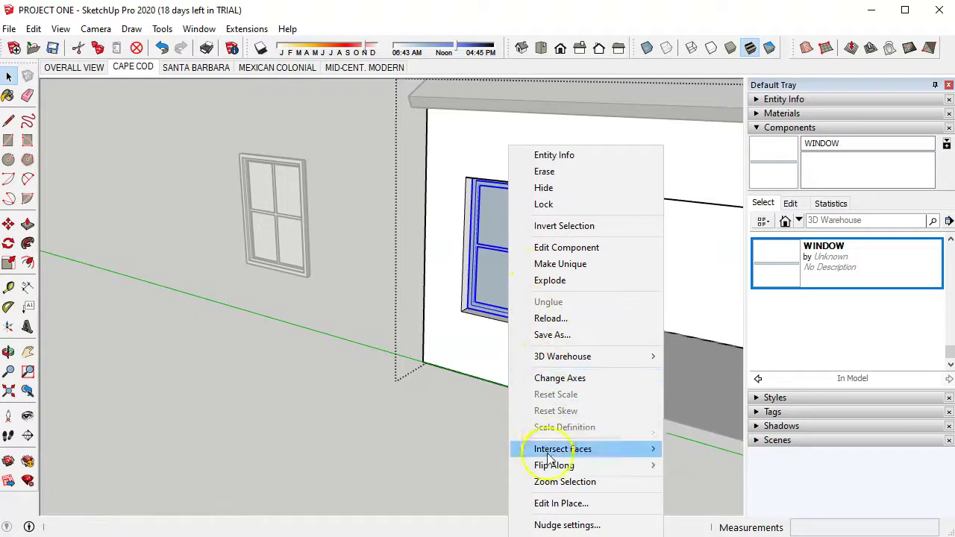
mouse_move(545, 470)
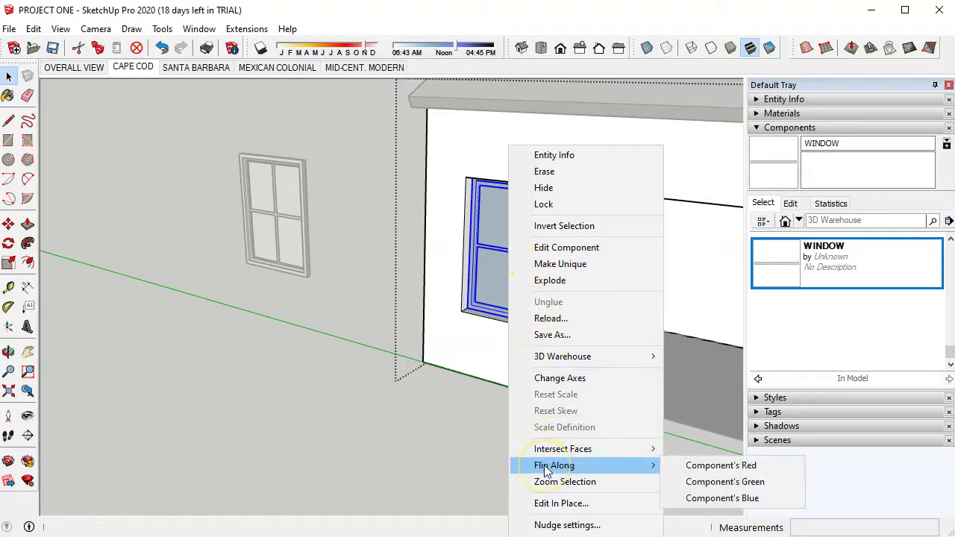
left_click(728, 467)
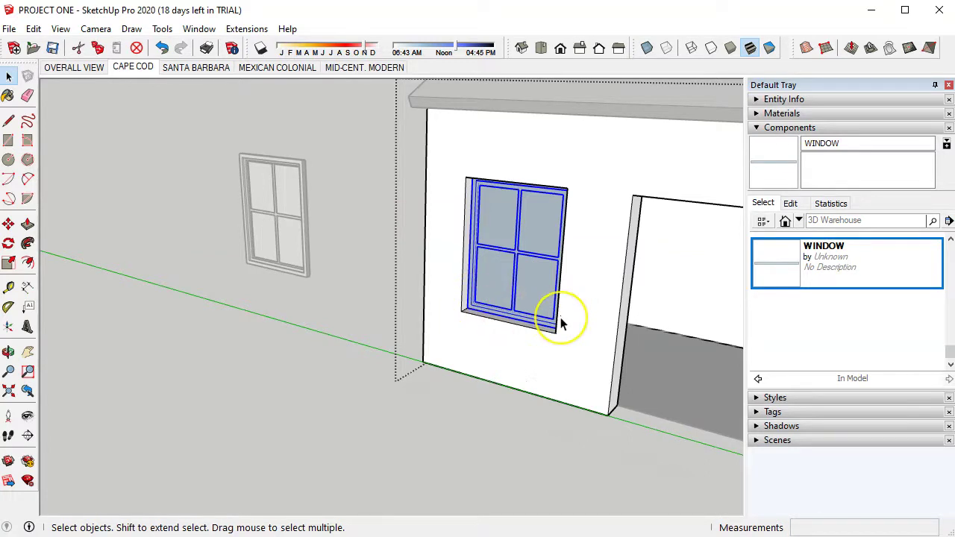
left_click(520, 311)
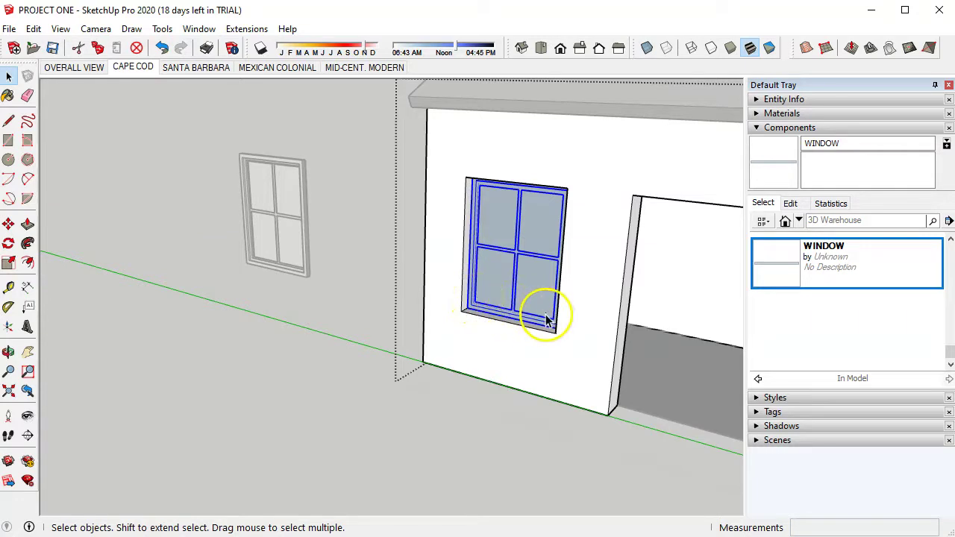
Step: Flip the window along its Component's Green axis and deselect it
right_click(492, 315)
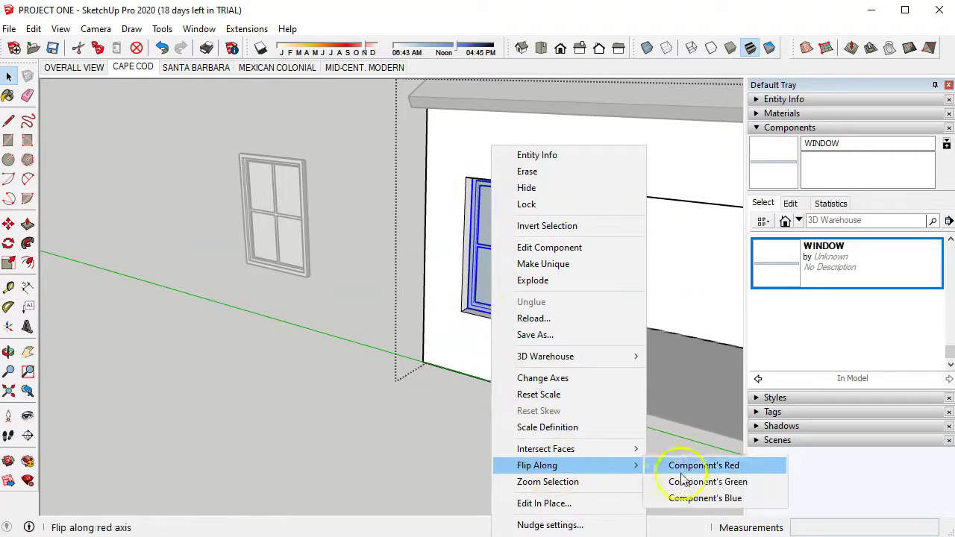
left_click(696, 488)
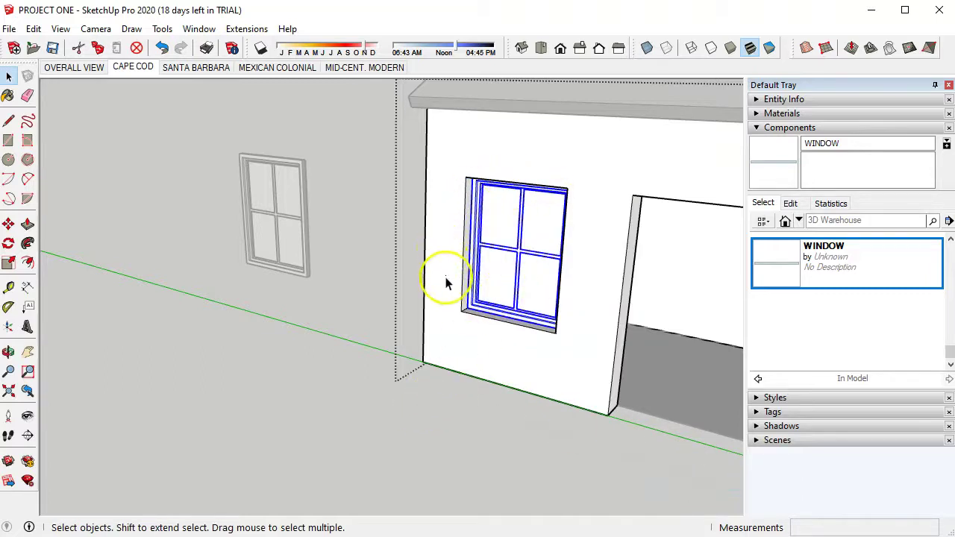
left_click(441, 379)
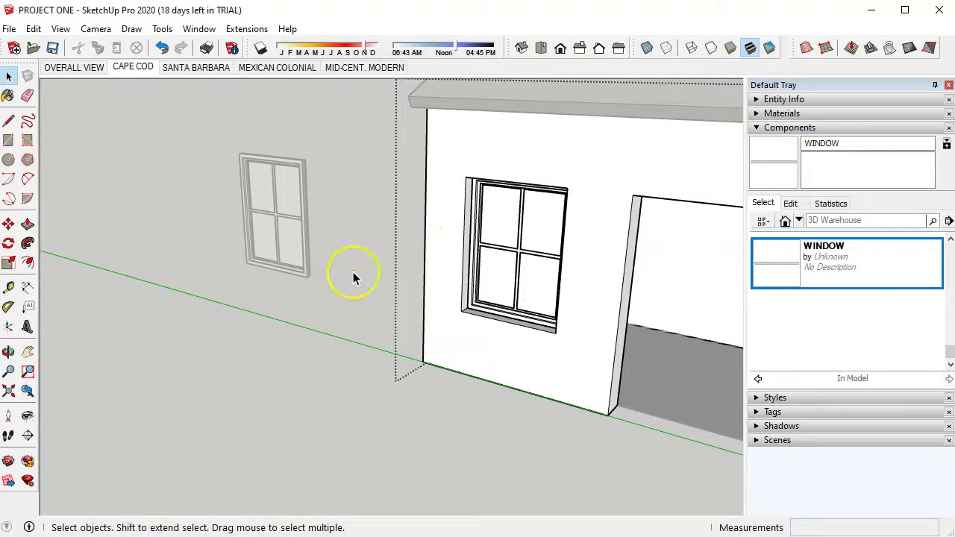
Step: Reselect the window and open its context menu, then dismiss it without flipping
left_click(518, 246)
right_click(519, 247)
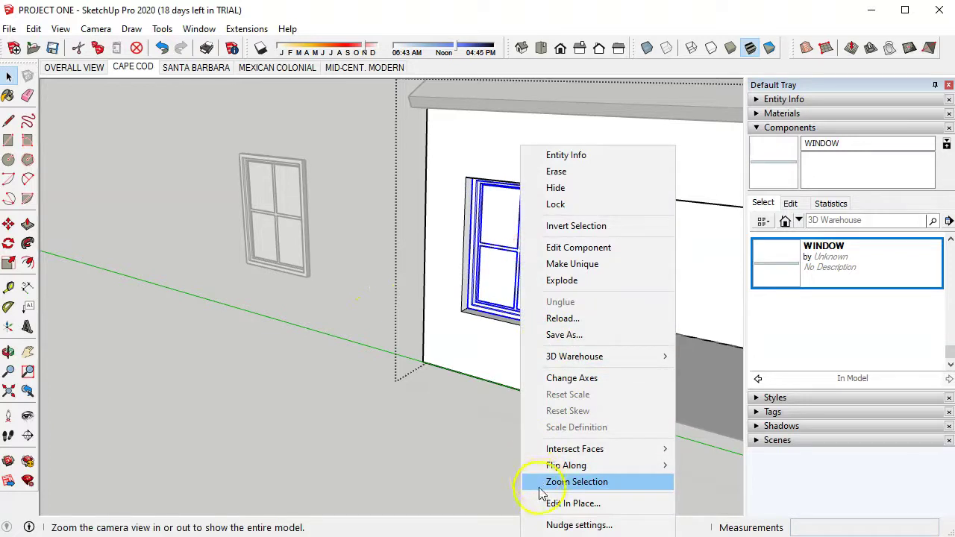
mouse_move(565, 465)
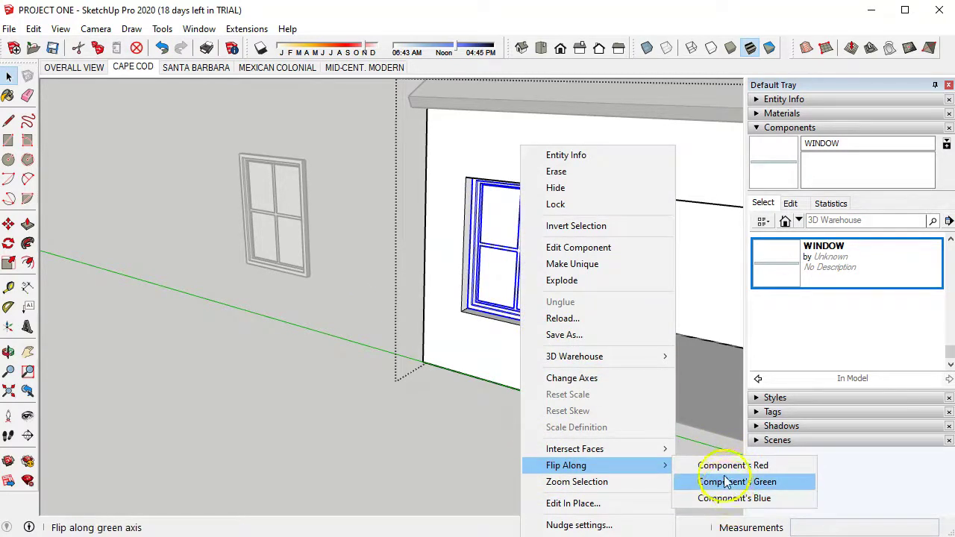
left_click(485, 440)
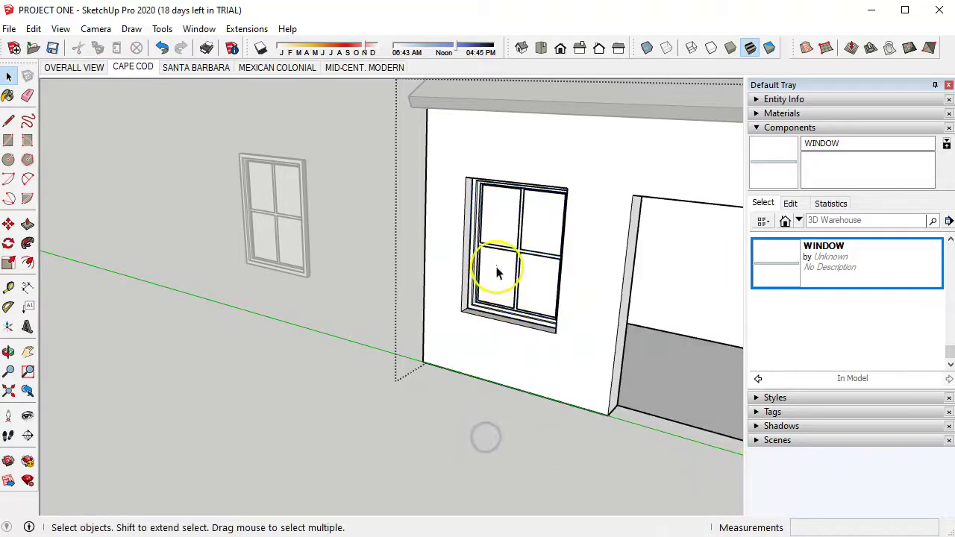
Step: Orbit and zoom around the front wall to check the window seated on the left opening's sill
scroll(495, 271, "up", 3)
middle_click_drag(544, 273, 527, 236)
left_click(453, 147)
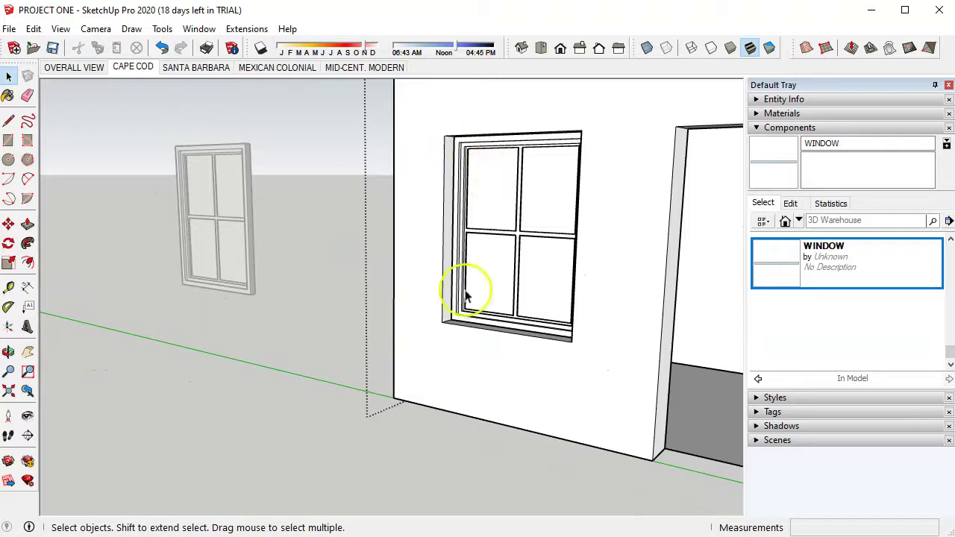
scroll(454, 305, "up", 2)
scroll(457, 305, "down", 1)
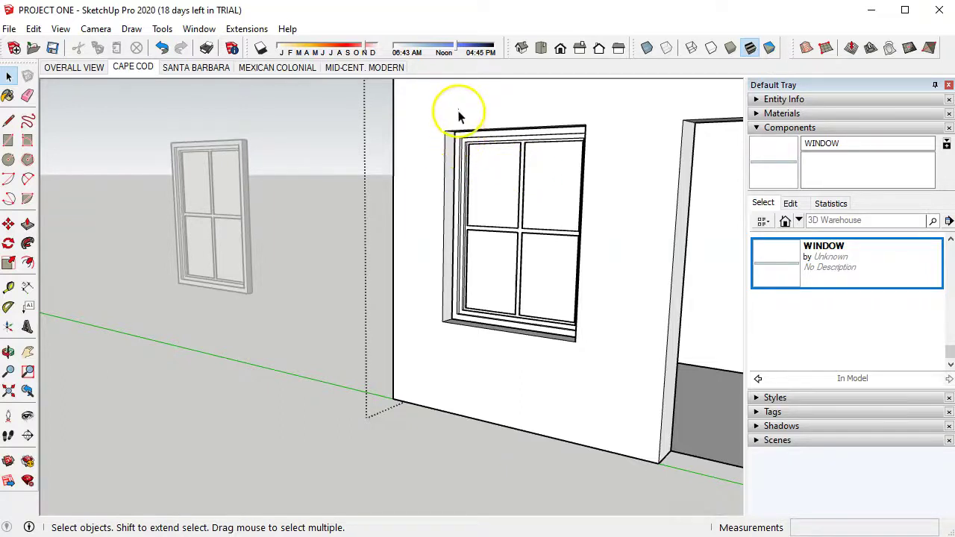
middle_click_drag(475, 224, 464, 273)
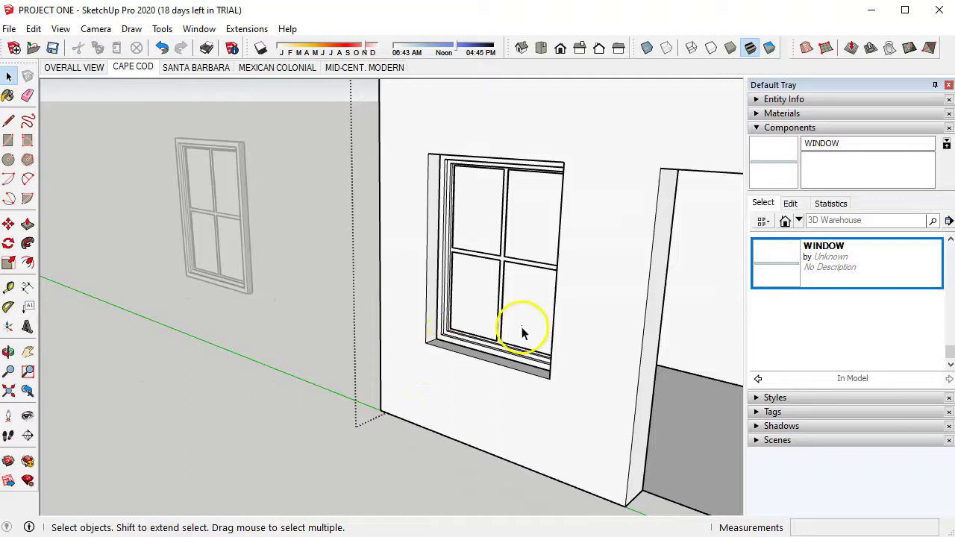
middle_click_drag(520, 324, 347, 300)
scroll(405, 320, "up", 6)
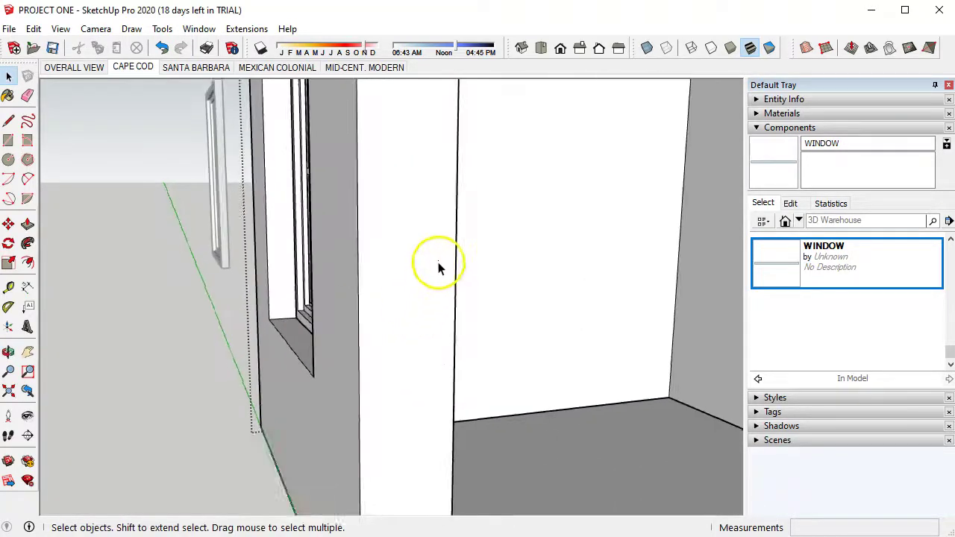
middle_click_drag(492, 266, 405, 299)
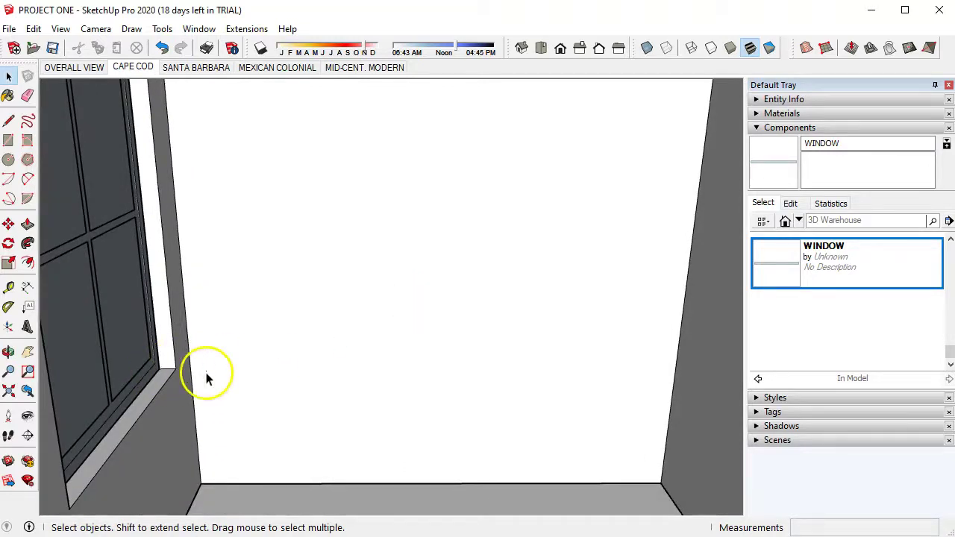
middle_click_drag(167, 366, 188, 370)
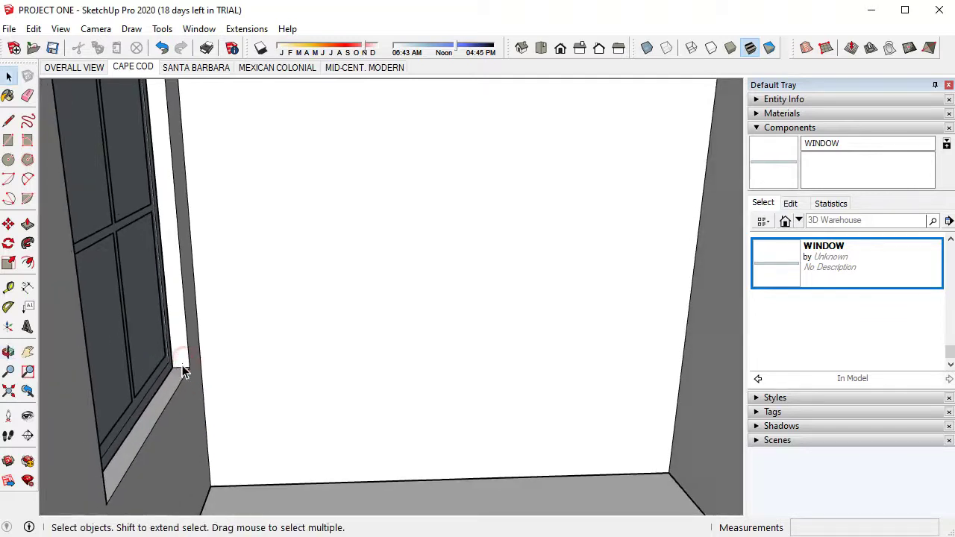
left_click(185, 371)
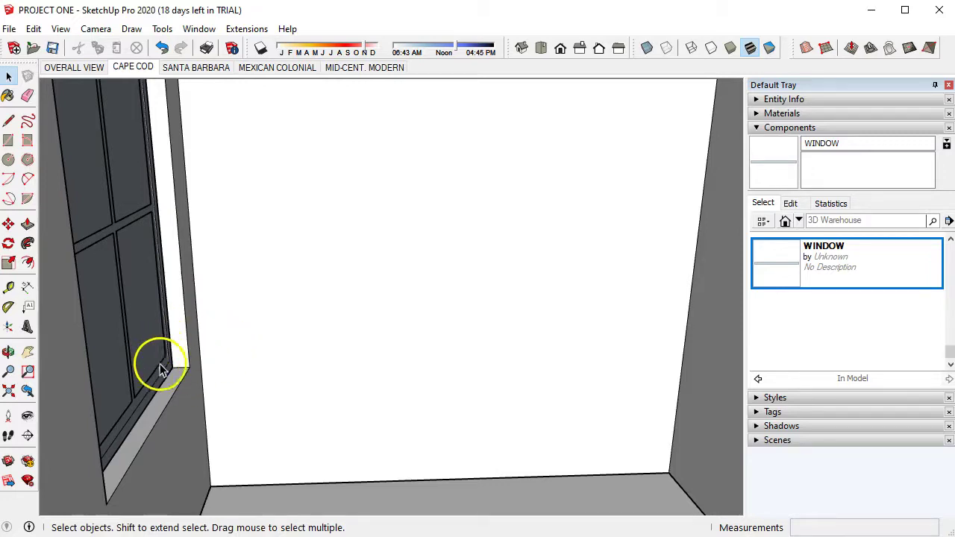
middle_click_drag(161, 369, 330, 352)
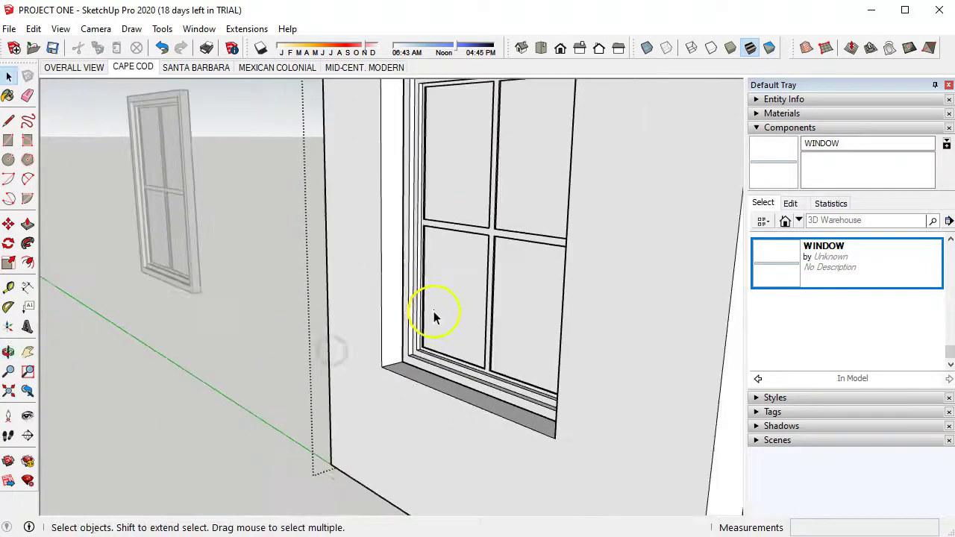
Step: Double-click into the wall group and select the small window in its left opening
scroll(433, 313, "down", 5)
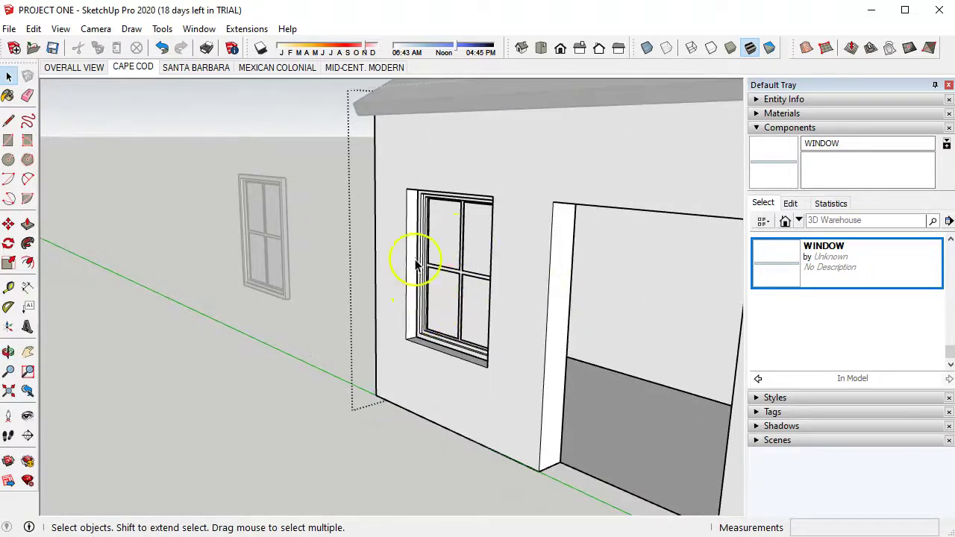
middle_click_drag(456, 283, 251, 221)
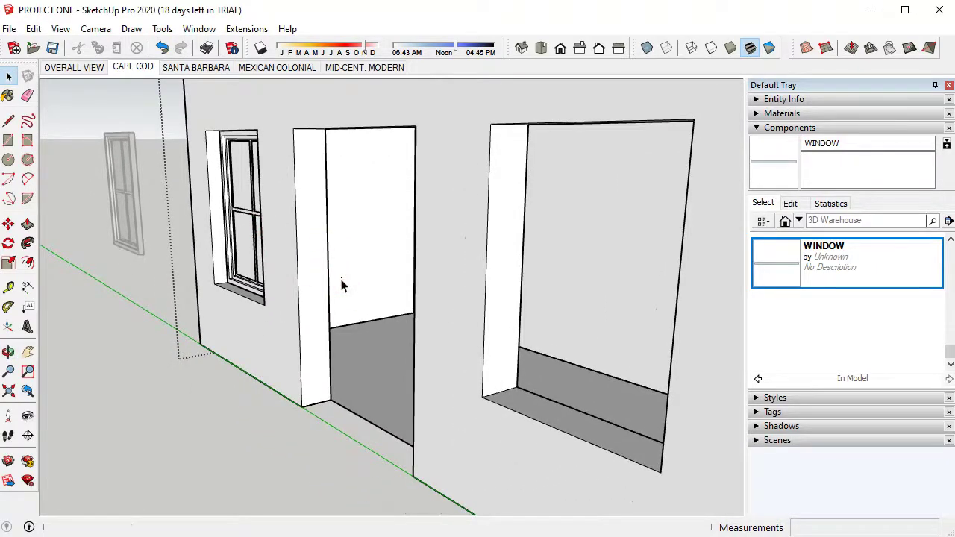
left_click(237, 212)
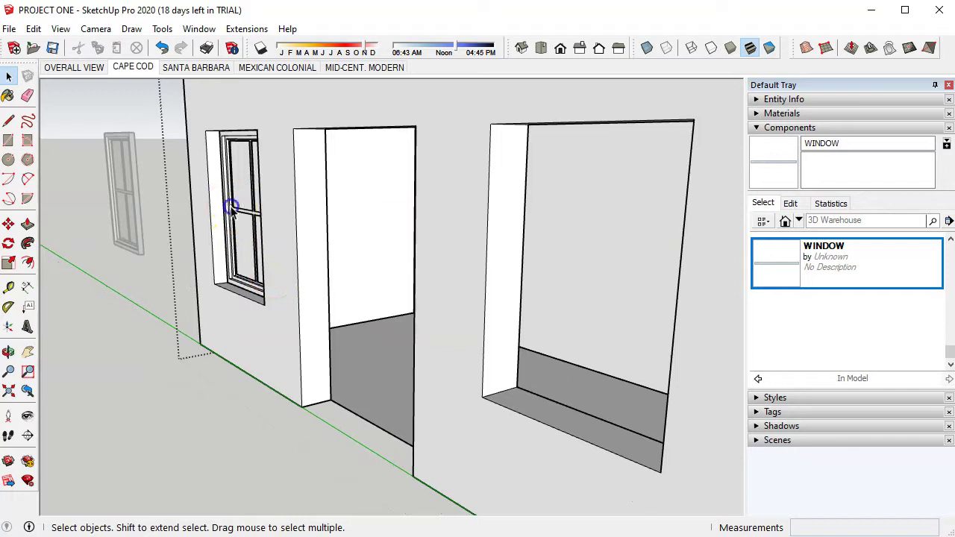
left_click(233, 211)
left_click(232, 211)
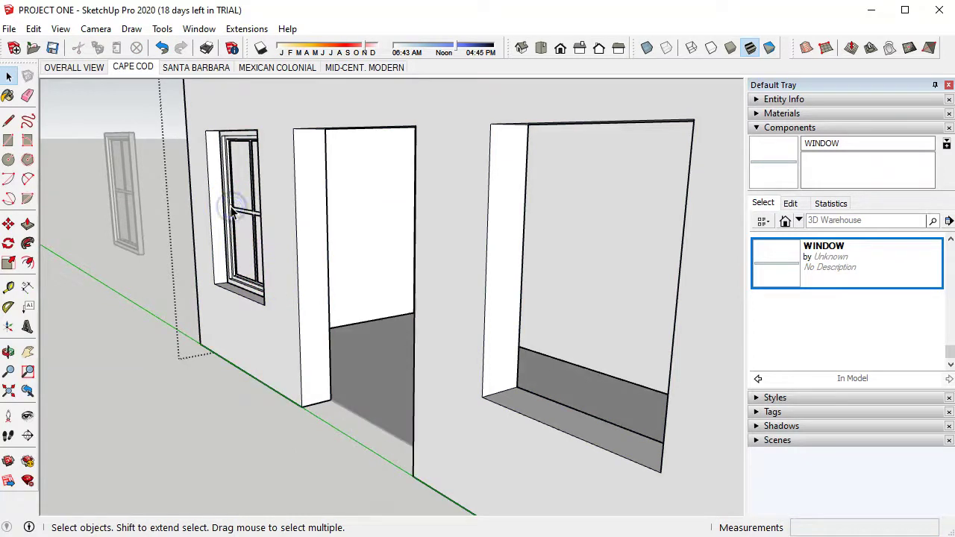
double_click(232, 211)
scroll(232, 211, "up", 2)
left_click(232, 211)
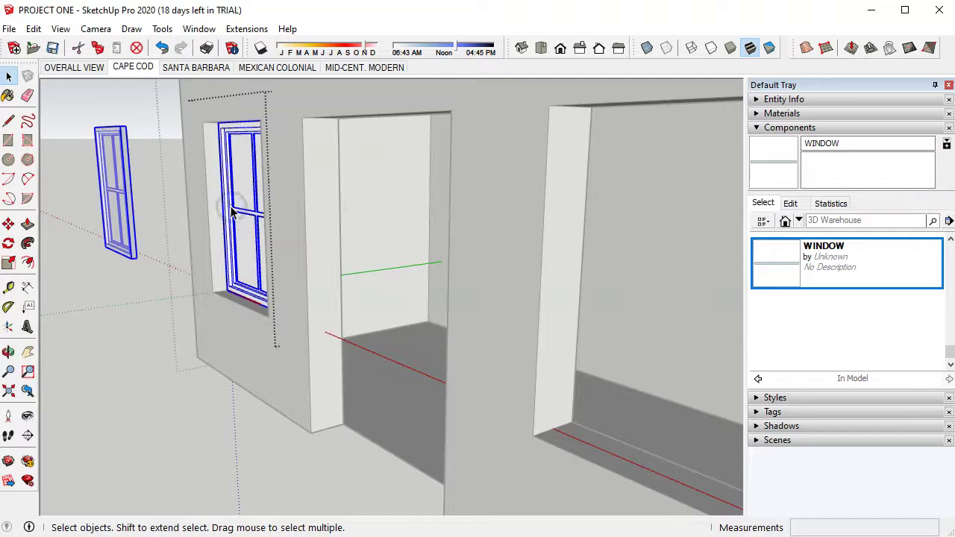
Step: Reselect only the left window and grab it at its lower corner endpoint to move it again
left_click(228, 296)
left_click(127, 365)
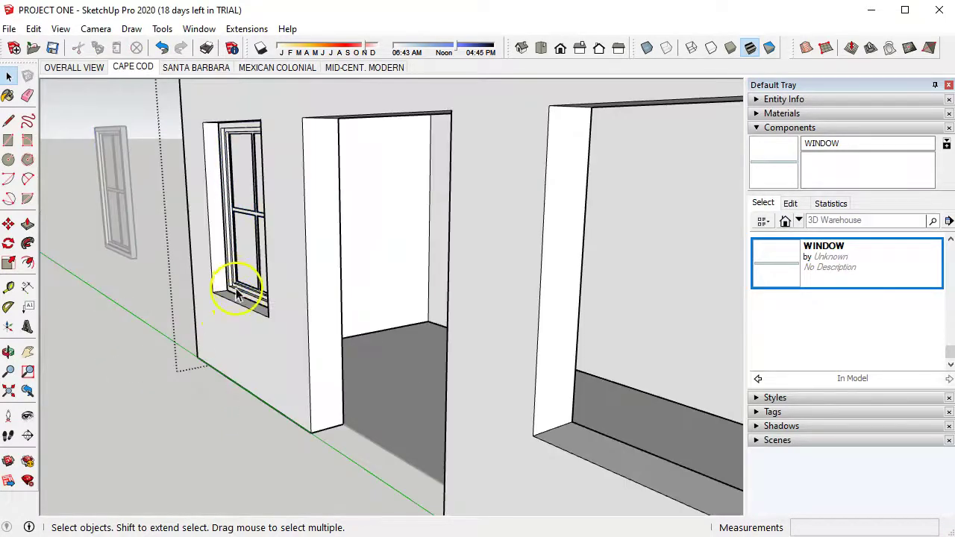
left_click(238, 294)
middle_click_drag(237, 325, 248, 330)
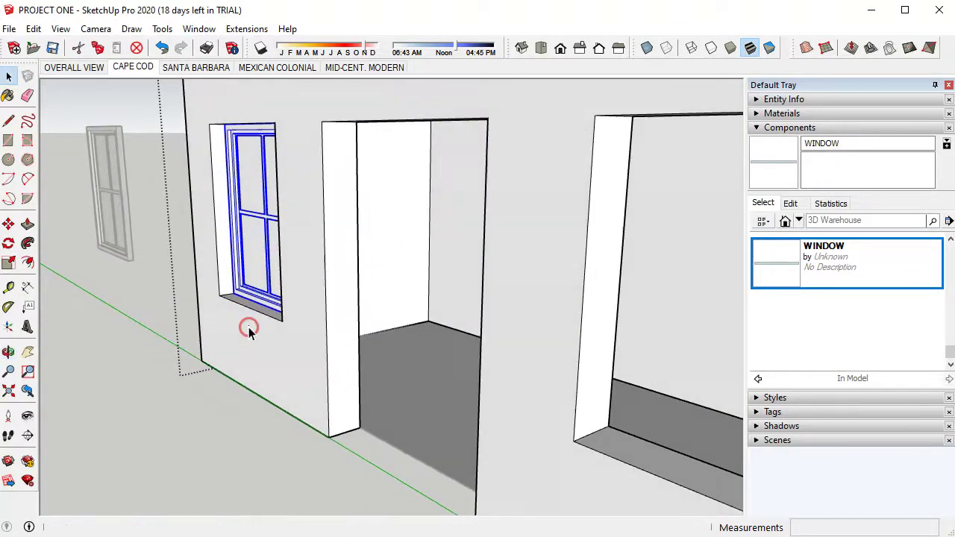
left_click(242, 303)
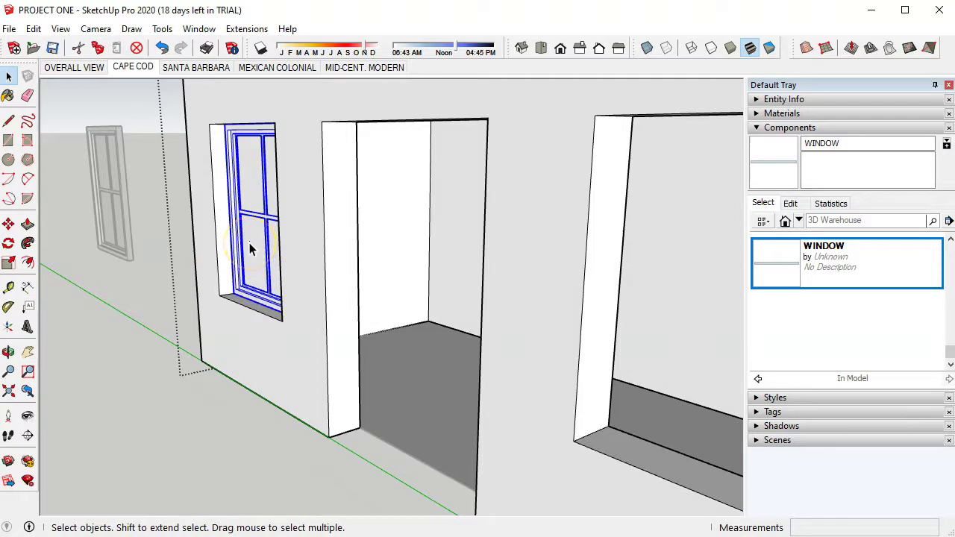
left_click(254, 283)
left_click(186, 313)
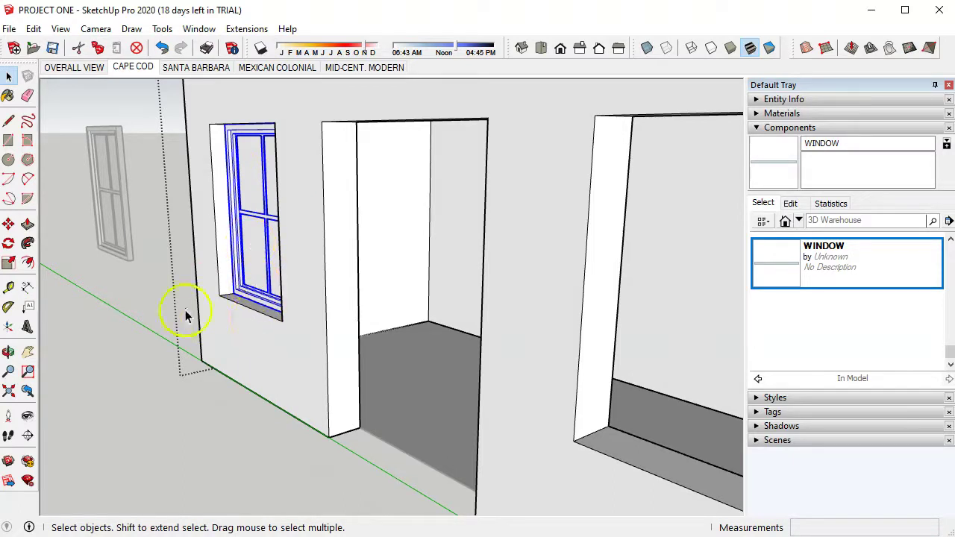
left_click(220, 296)
Step: Copy the small window 5' 2" along the wall, corner to corner, into the right-hand opening
key("m")
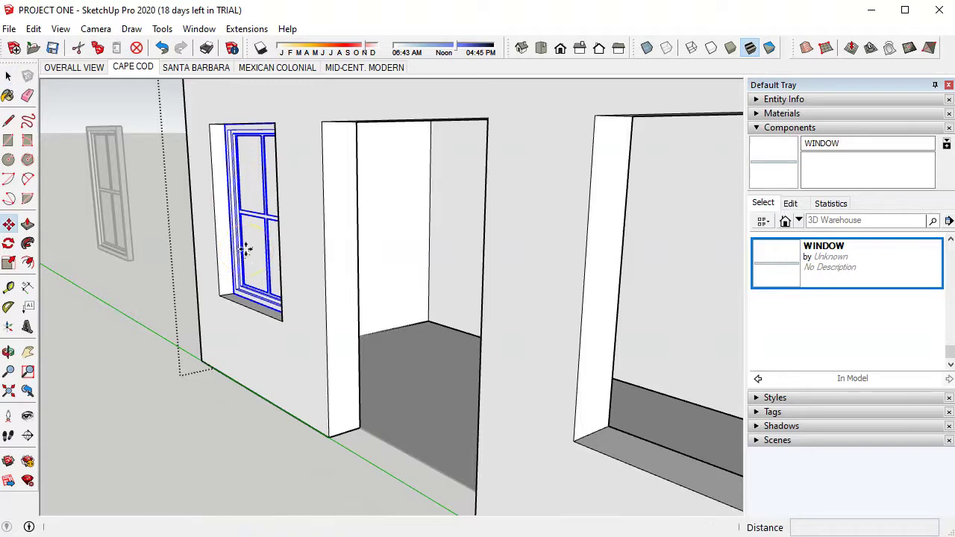
left_click(217, 296)
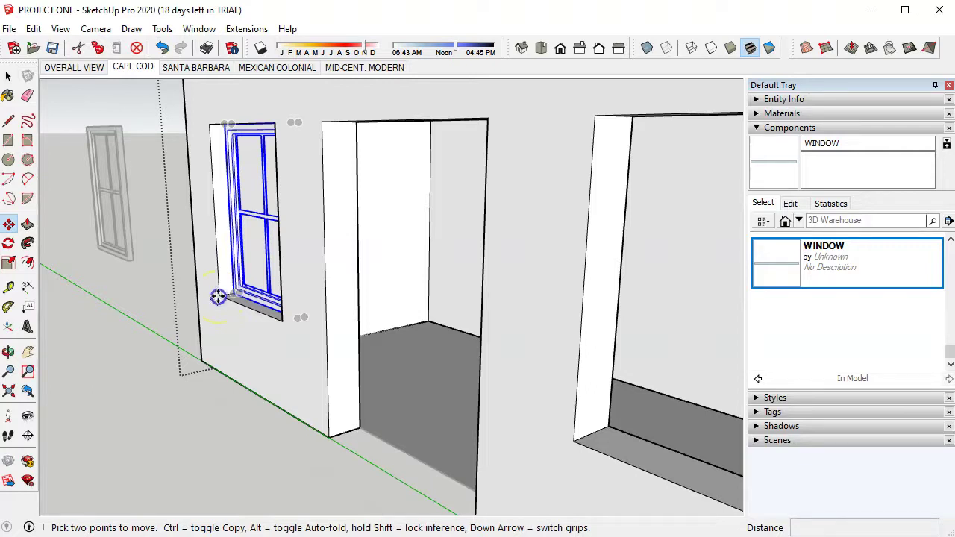
key("ctrl")
left_click(217, 297)
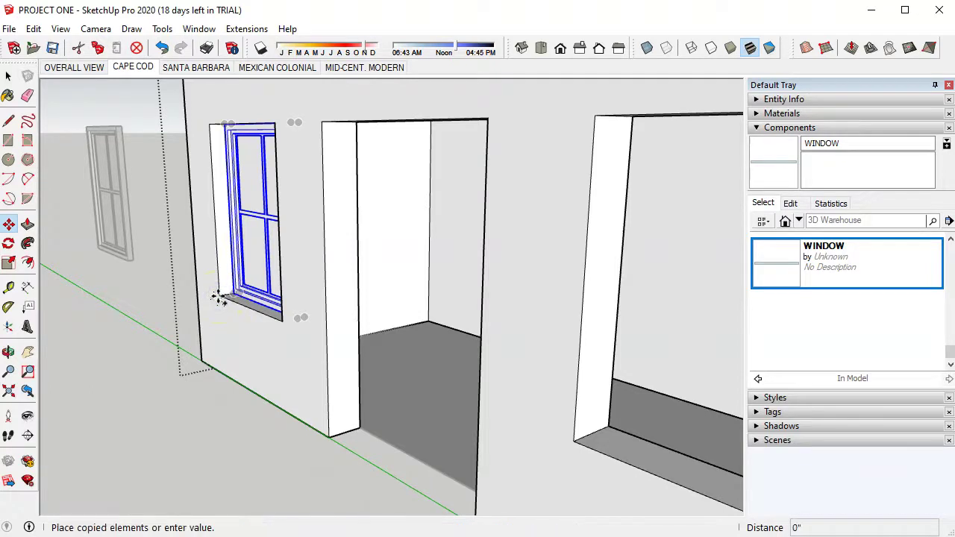
left_click(575, 443)
left_click(590, 436)
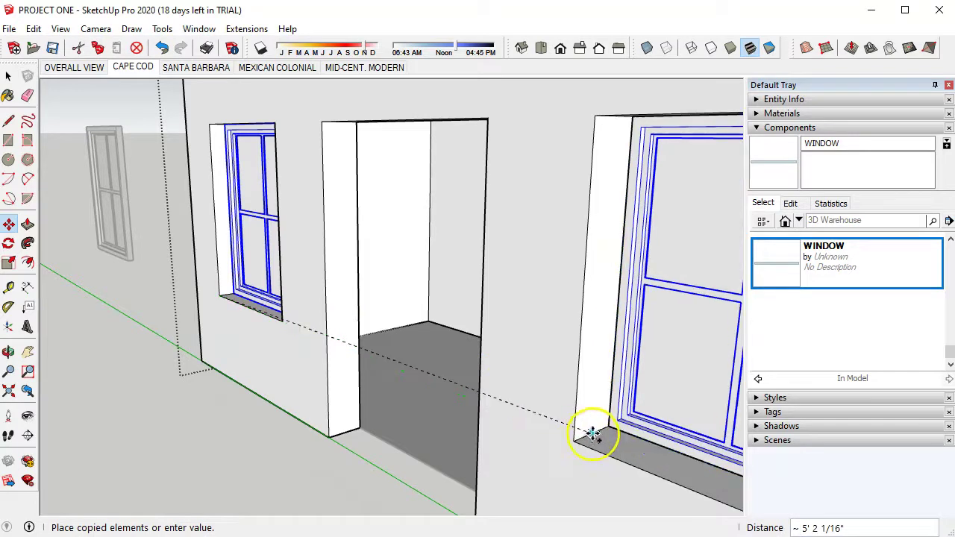
left_click(579, 441)
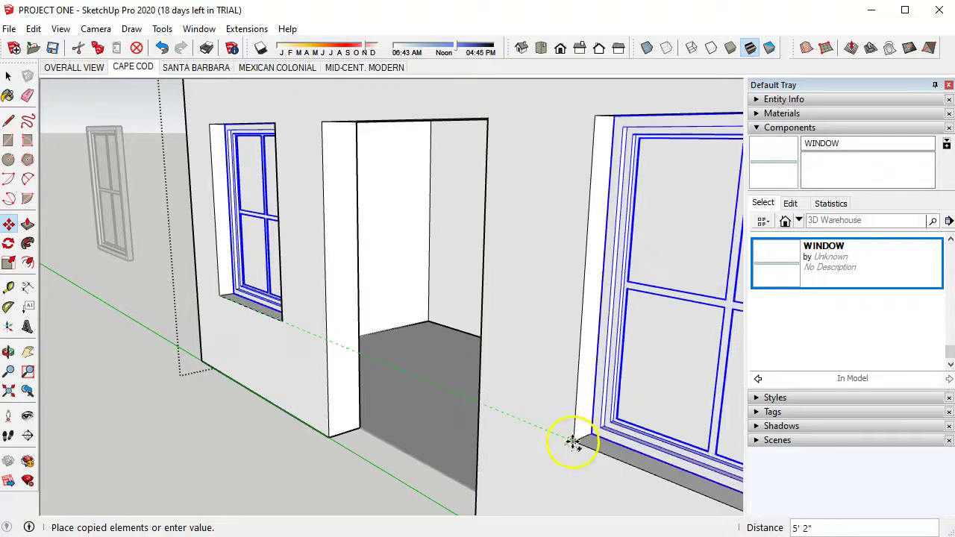
scroll(164, 344, "down", 3)
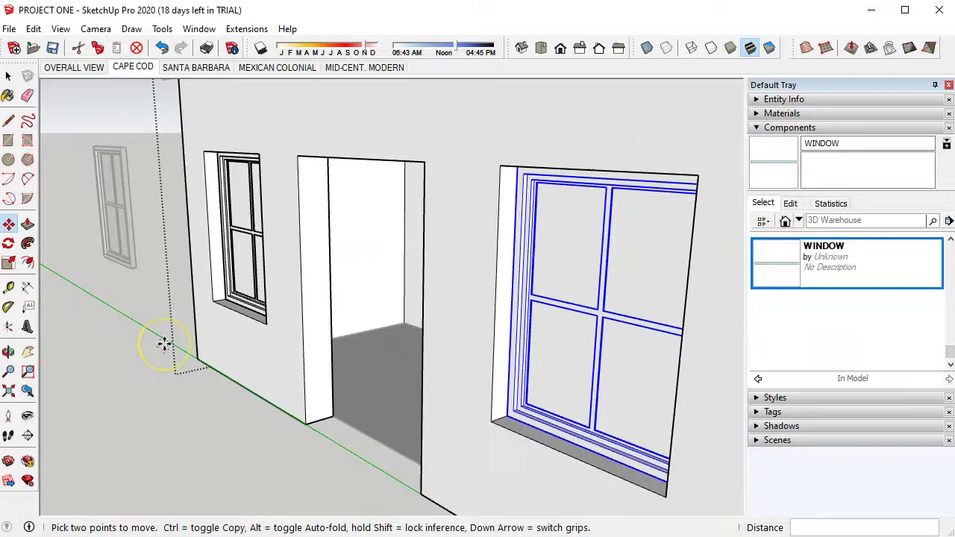
Step: Close the wall component to exit editing
right_click(163, 419)
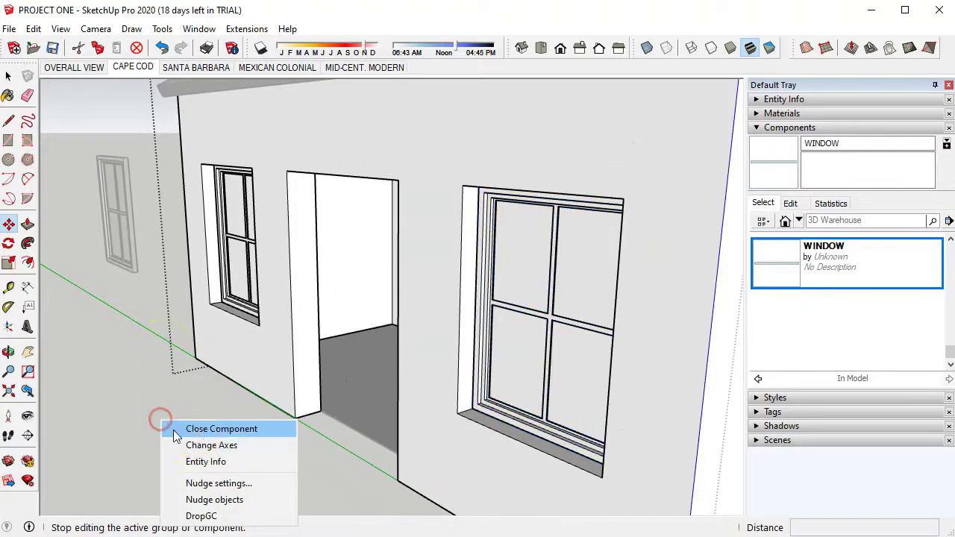
left_click(198, 430)
right_click(162, 425)
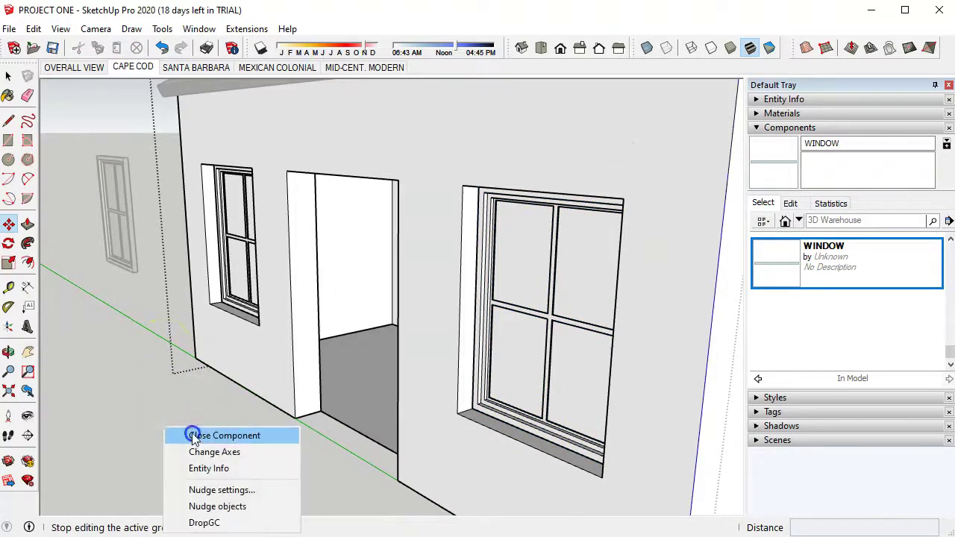
left_click(167, 431)
scroll(122, 403, "down", 3)
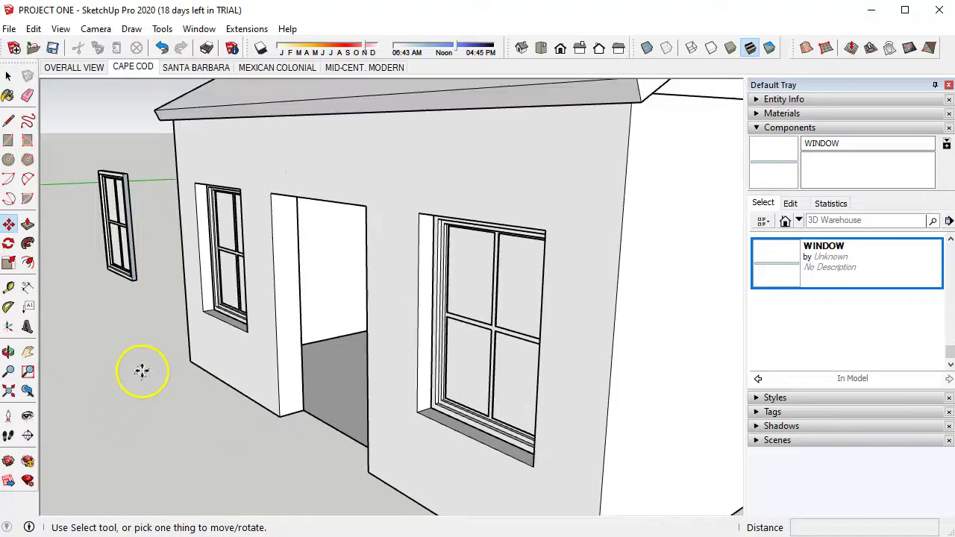
Step: Delete the loose spare window standing beside the house
middle_click_drag(141, 371, 181, 348)
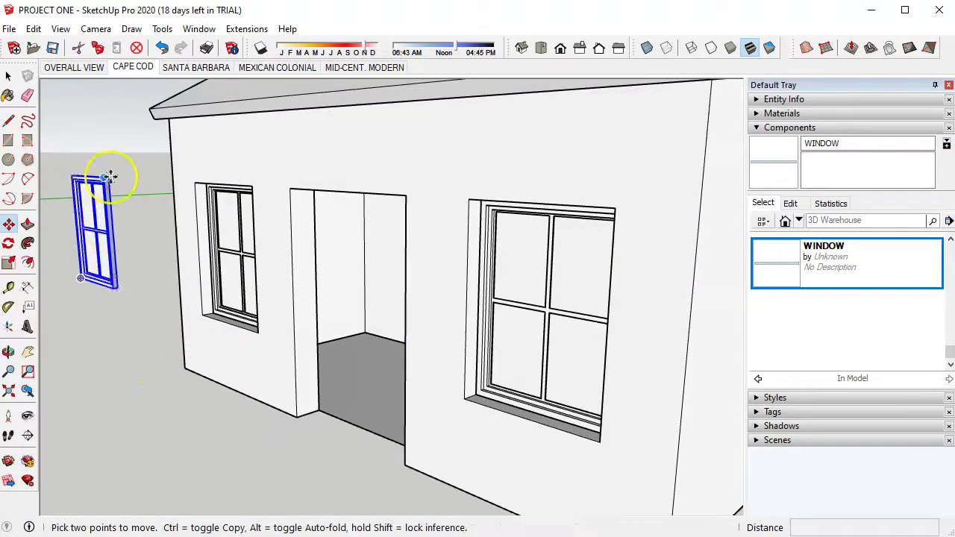
left_click(8, 75)
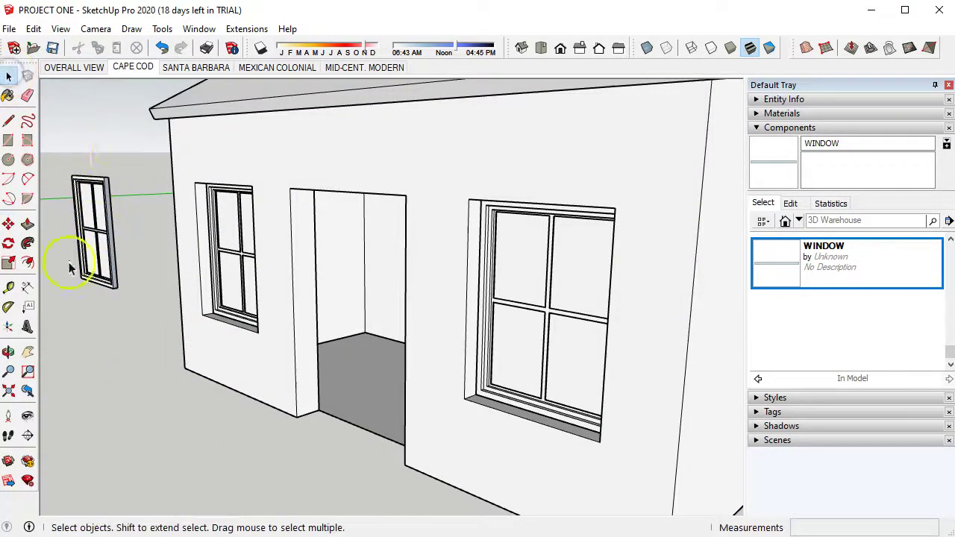
left_click(97, 222)
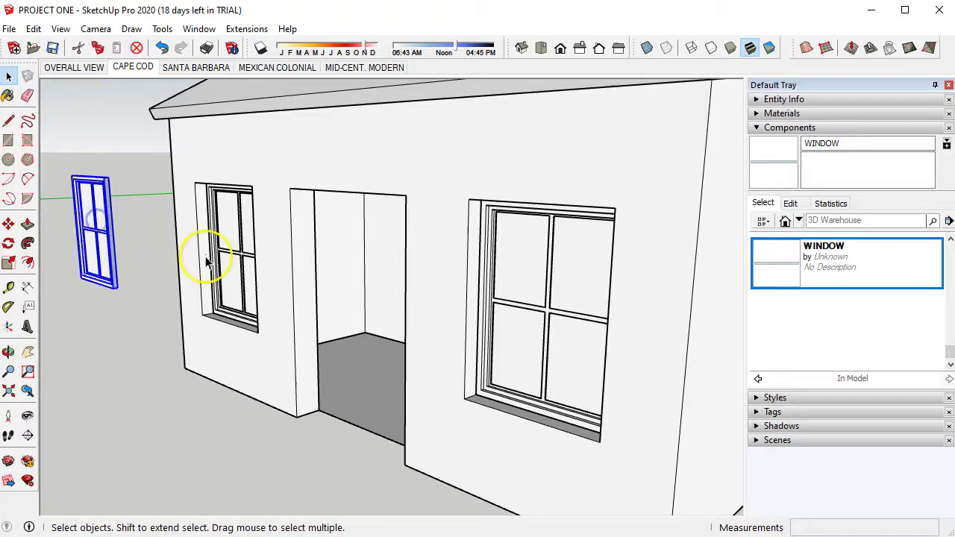
key("Delete")
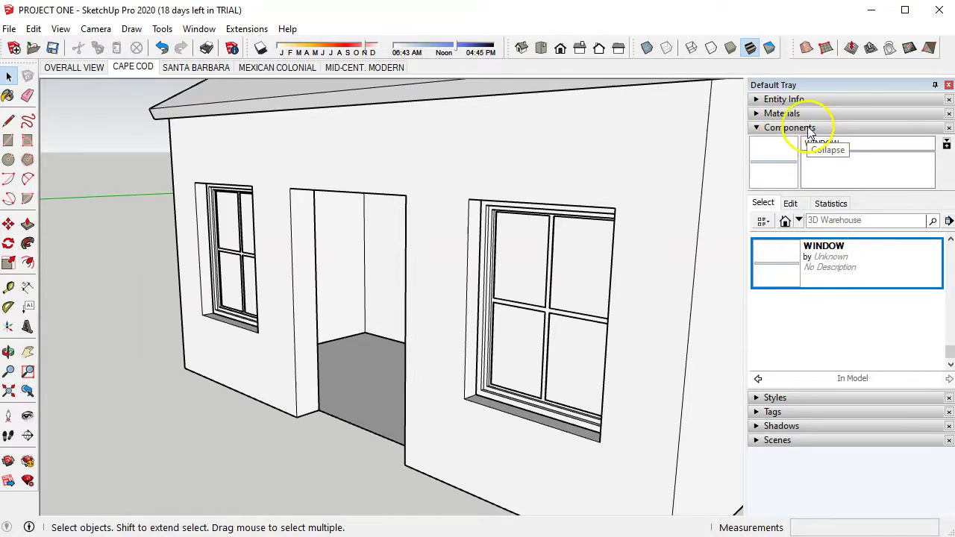
Step: Zoom out and orbit to frame the row of four houses with their windows
scroll(229, 287, "down", 4)
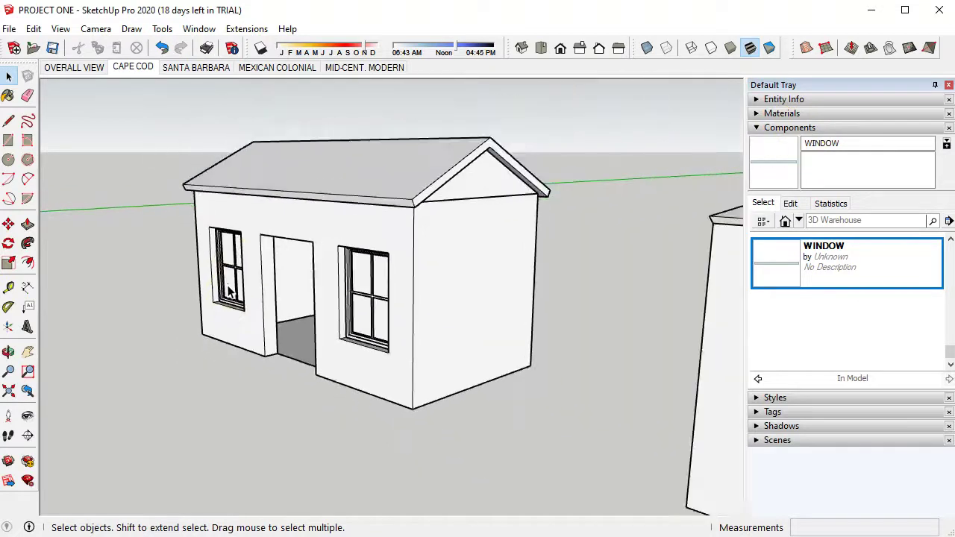
scroll(228, 291, "down", 3)
middle_click_drag(228, 291, 503, 265)
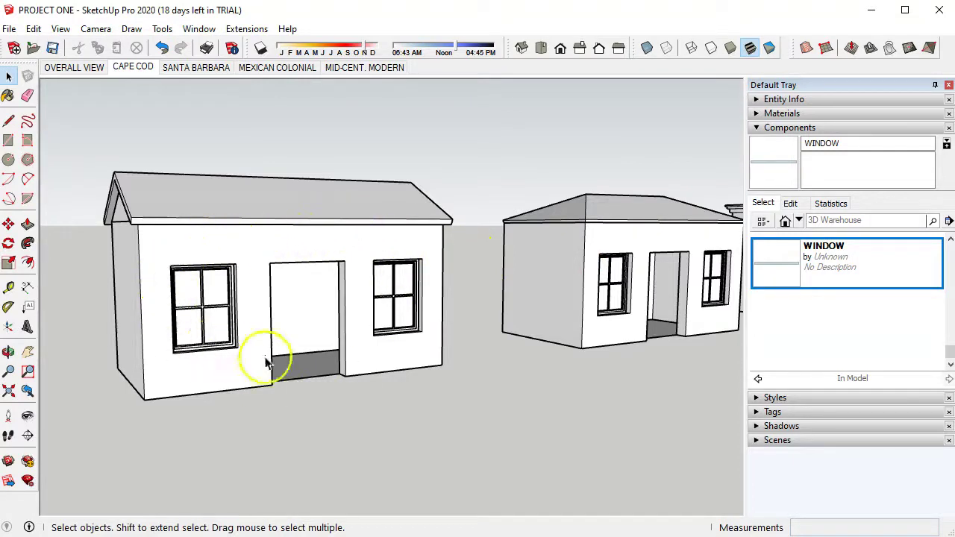
middle_click_drag(590, 262, 394, 287)
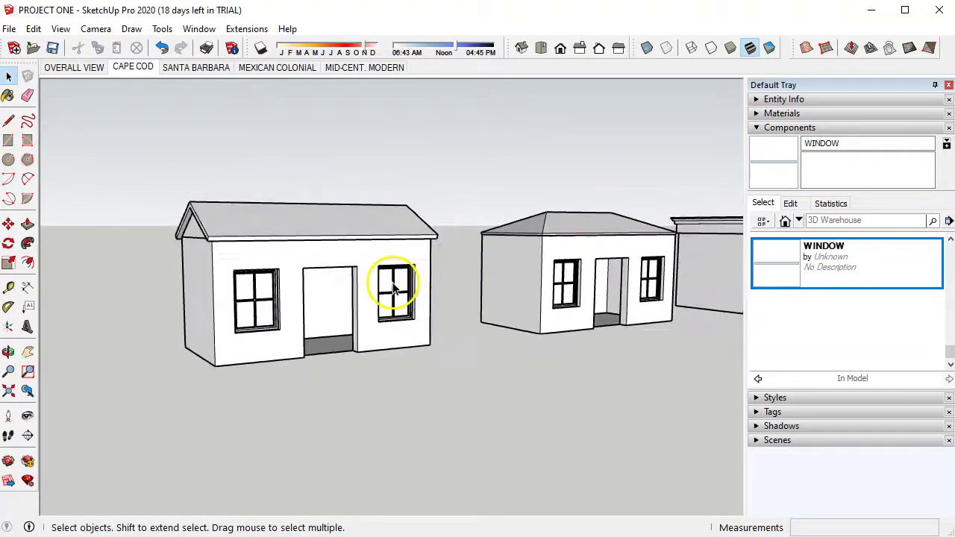
scroll(394, 287, "down", 8)
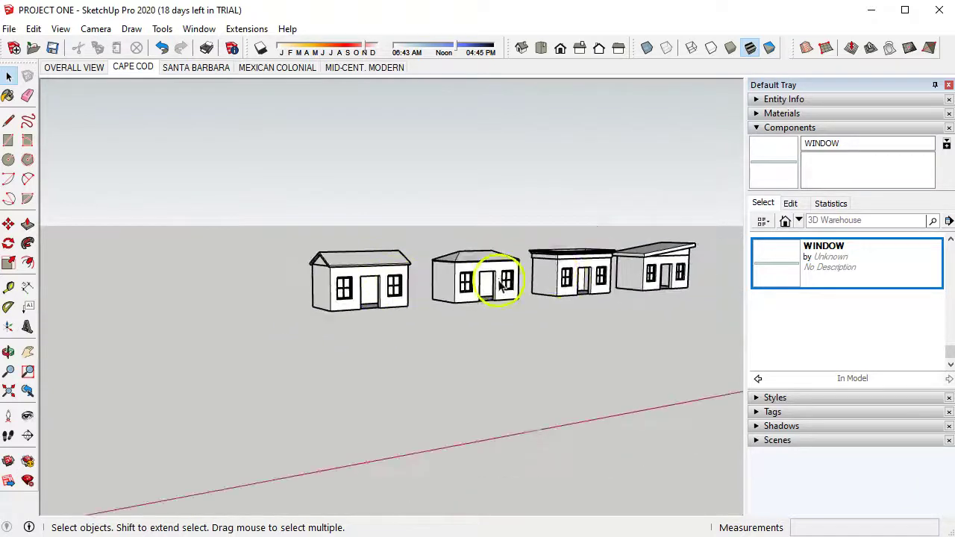
middle_click_drag(500, 287, 572, 256)
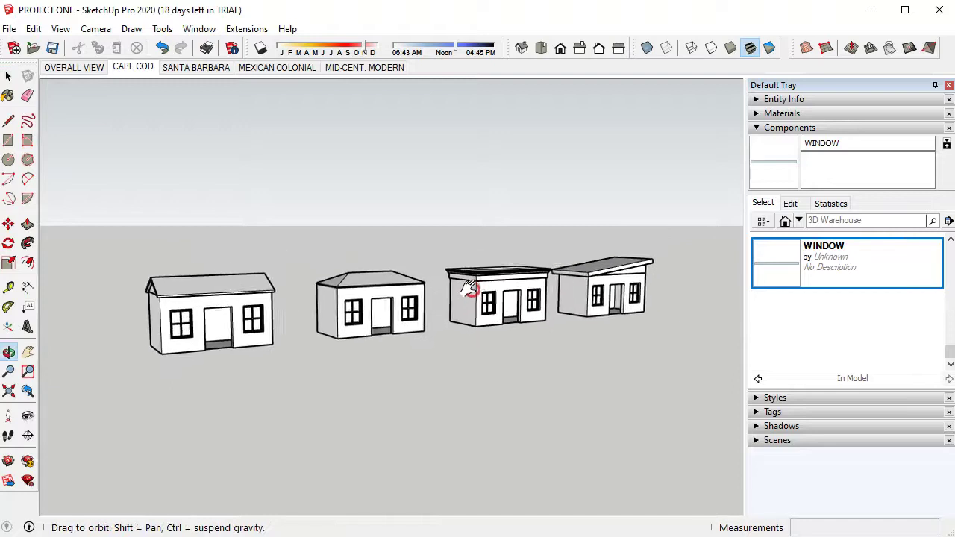
scroll(418, 316, "up", 2)
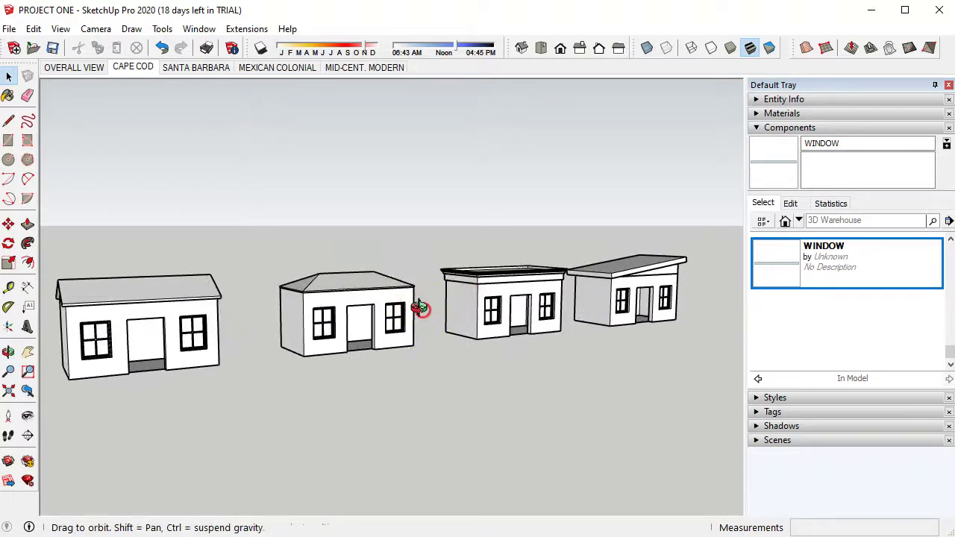